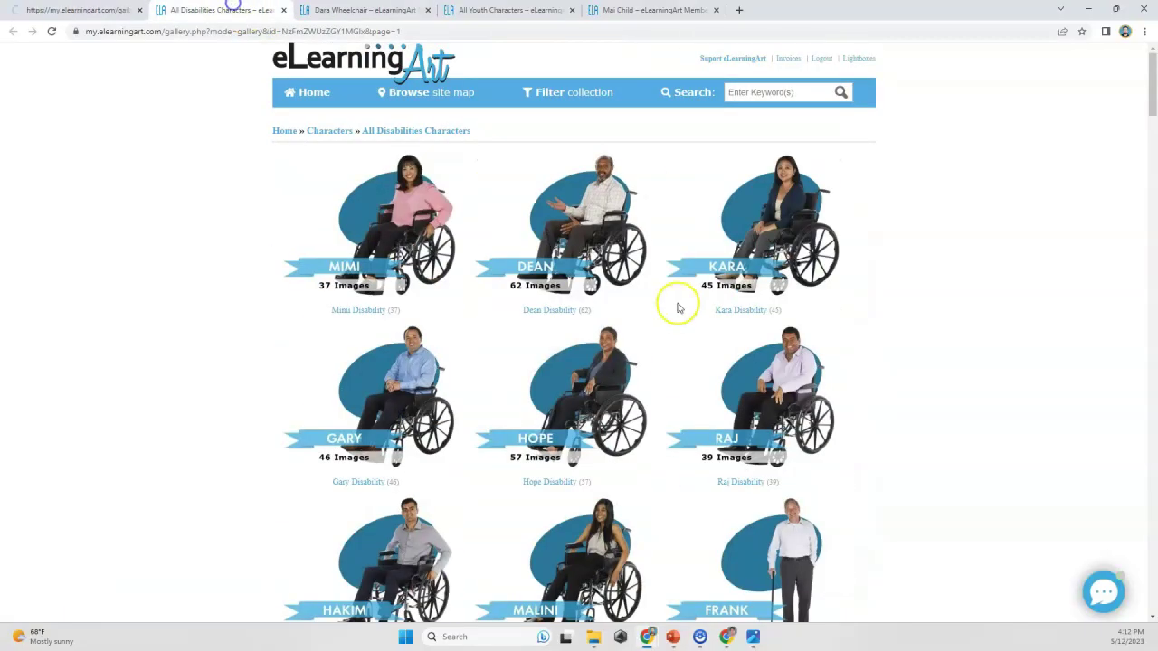
# Browse the disabilities characters, find the Mai child character among All Youth Characters, and show her image gallery.
pyautogui.scroll(-20, 677, 307)
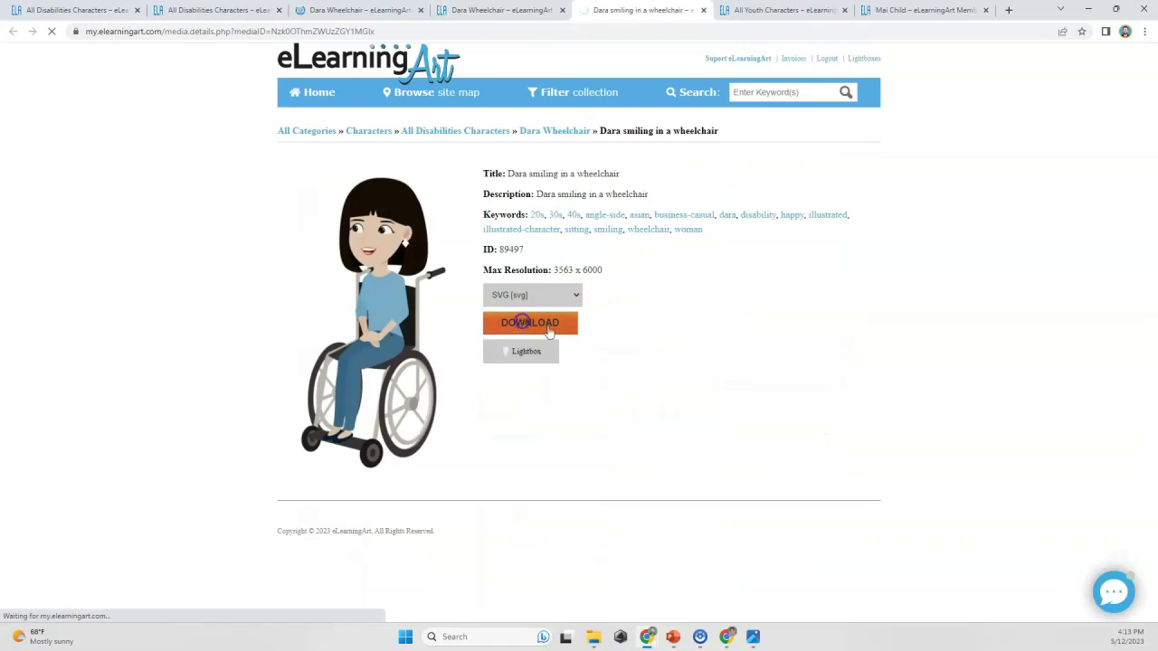
pyautogui.click(750, 9)
pyautogui.scroll(-20, 698, 209)
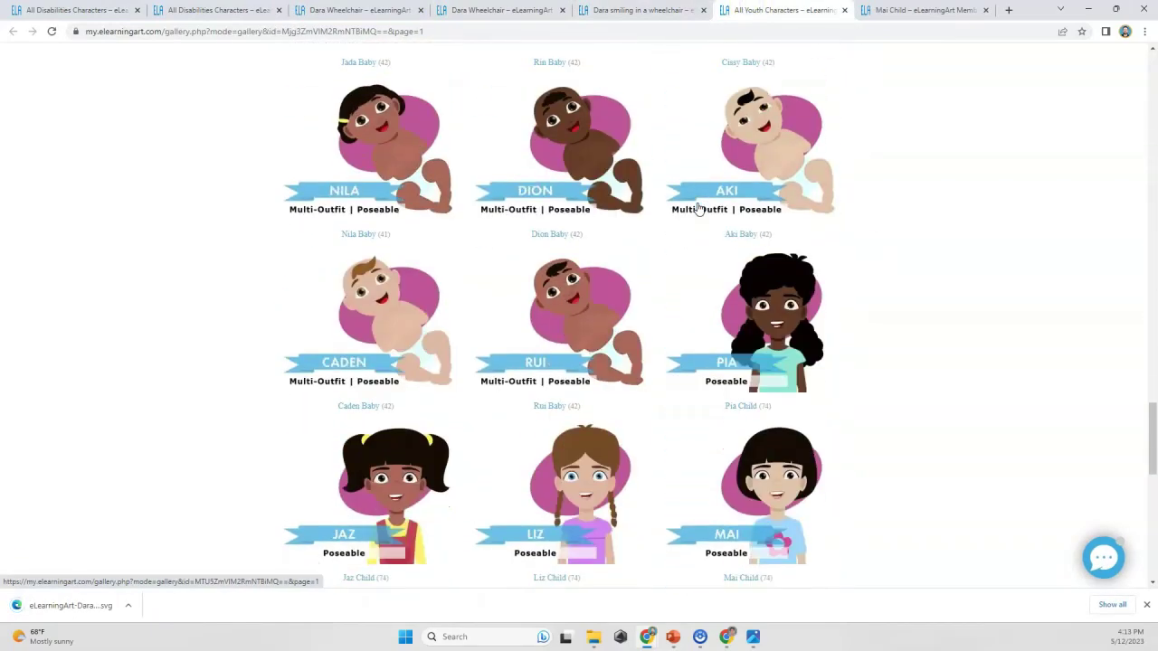
pyautogui.scroll(-4, 698, 209)
pyautogui.middleClick(772, 238)
pyautogui.click(932, 10)
# Open the "Mai smiling in casual" image from the Mai Child gallery and download it as an SVG.
pyautogui.scroll(-4, 379, 243)
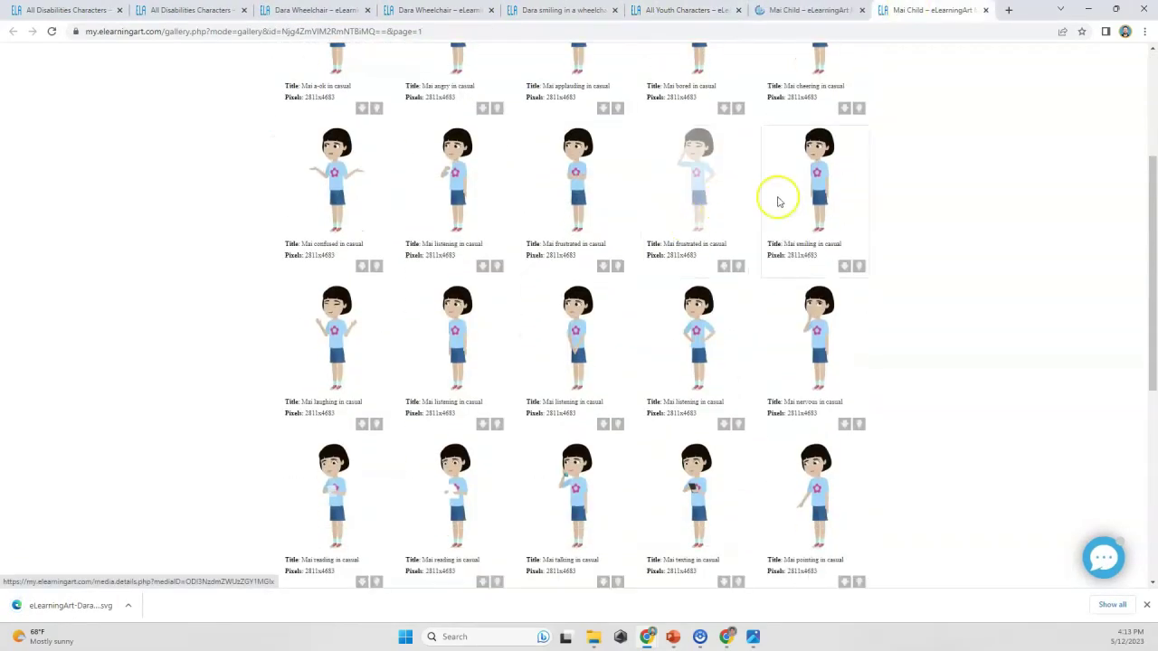
pyautogui.scroll(-1, 778, 201)
pyautogui.click(821, 144)
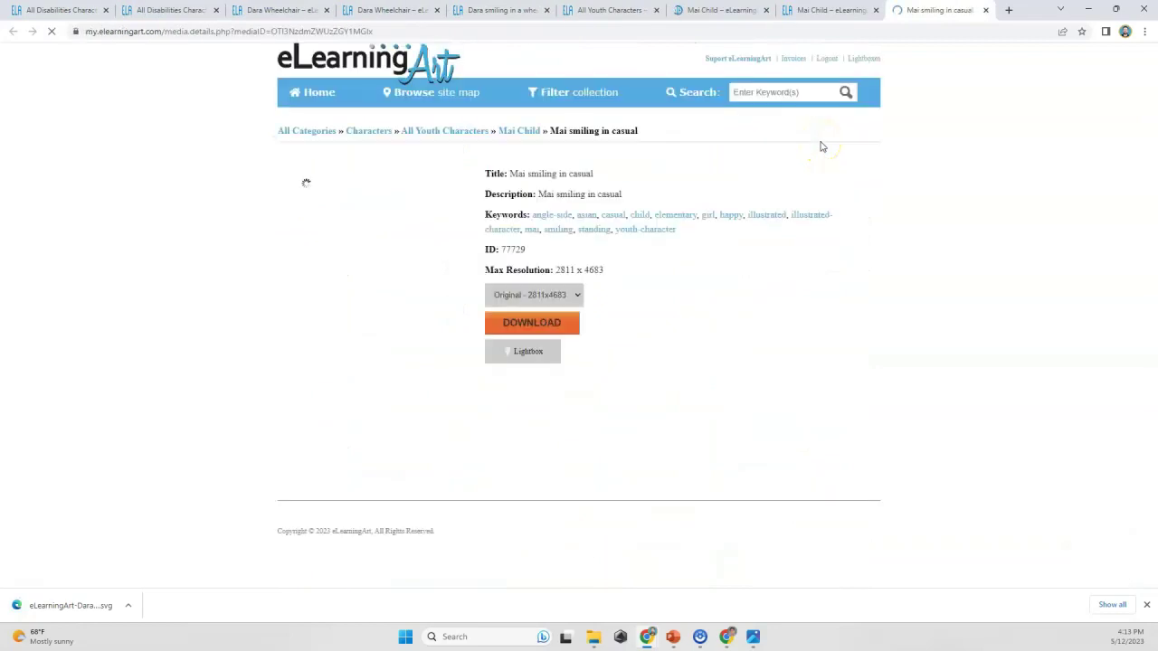
pyautogui.click(577, 295)
pyautogui.click(520, 324)
pyautogui.click(521, 324)
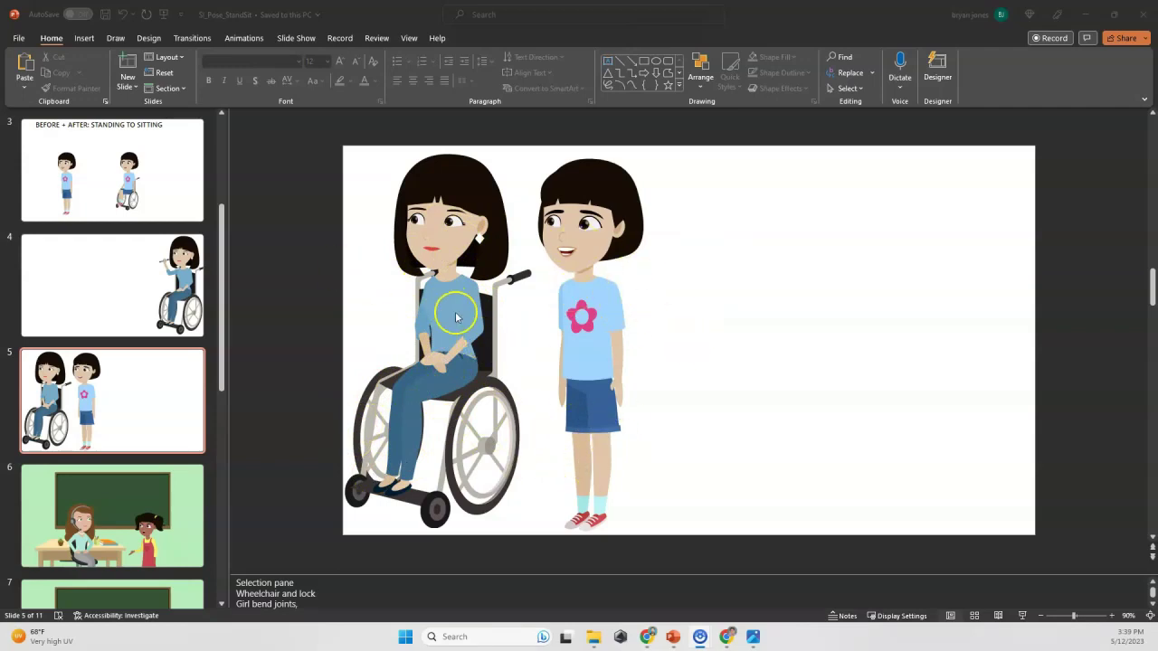
# Switch to PowerPoint, show the Selection pane for slide 5, and toggle the girl's visibility off and on again.
pyautogui.click(441, 231)
pyautogui.click(432, 224)
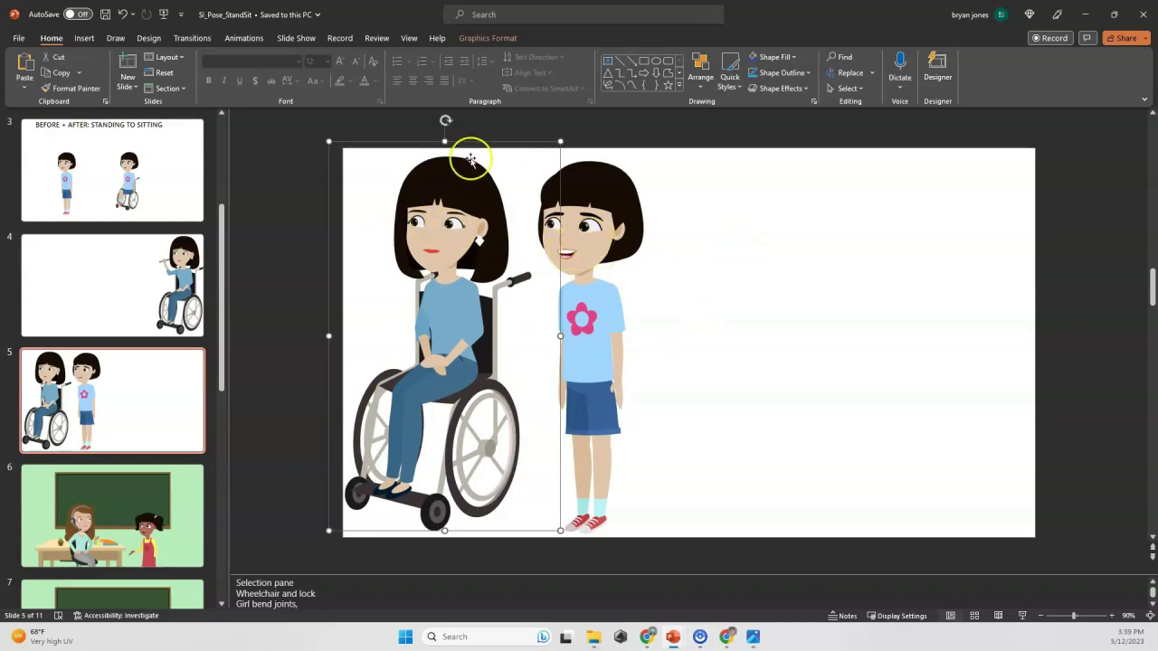
pyautogui.click(702, 89)
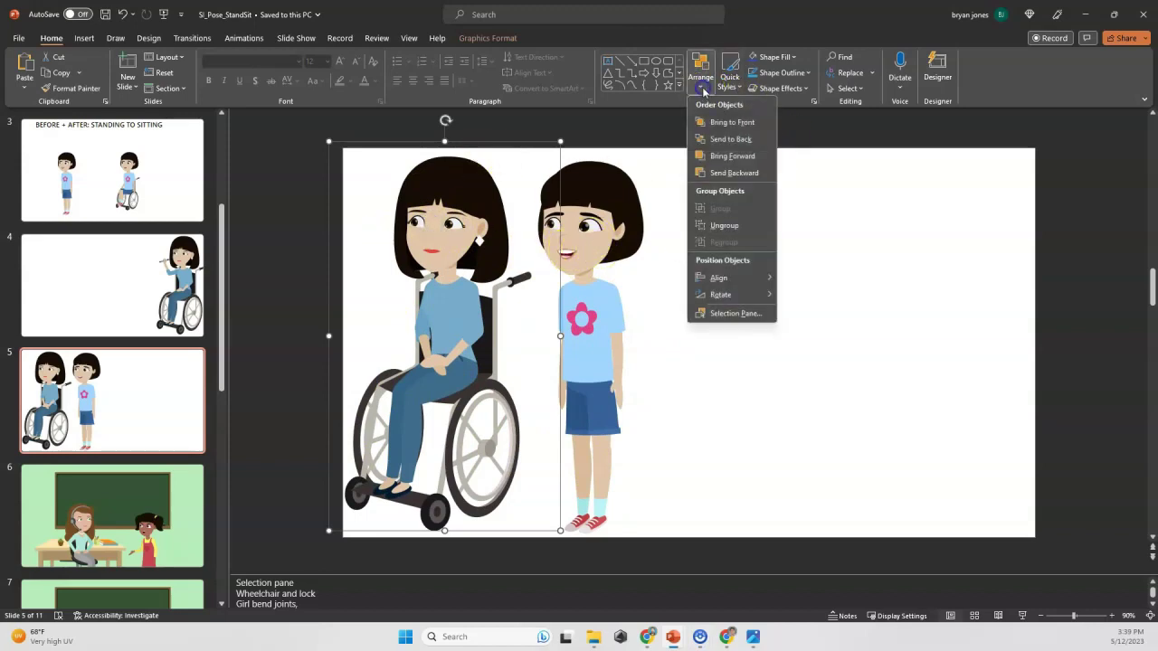
pyautogui.click(737, 314)
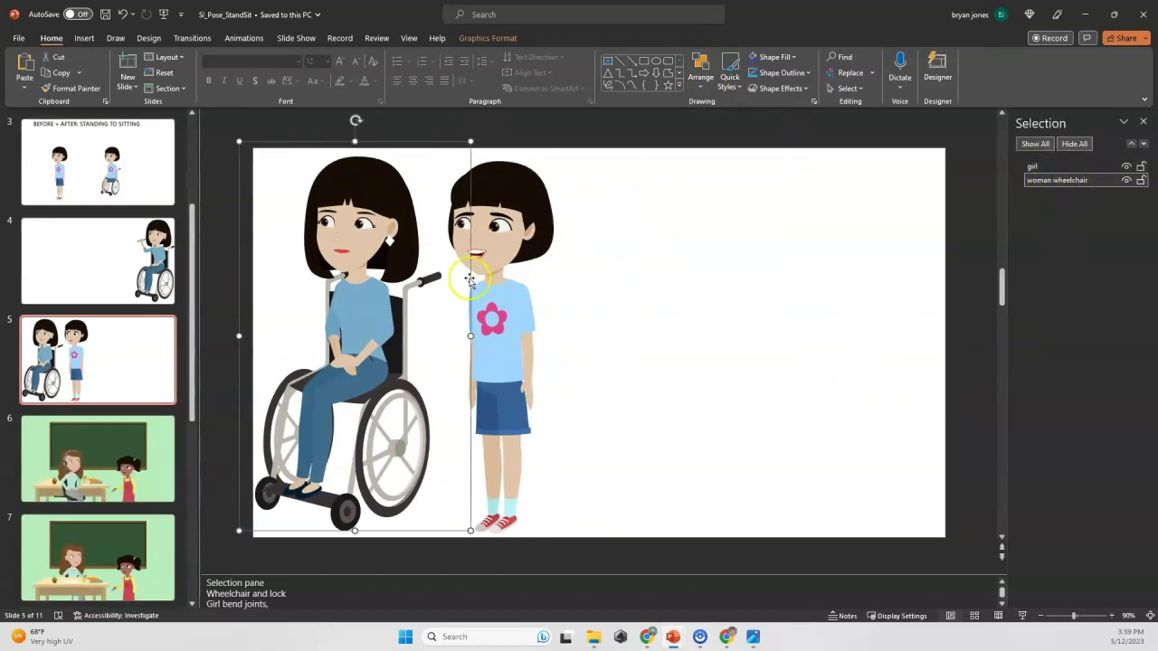
pyautogui.click(1126, 166)
pyautogui.click(1127, 166)
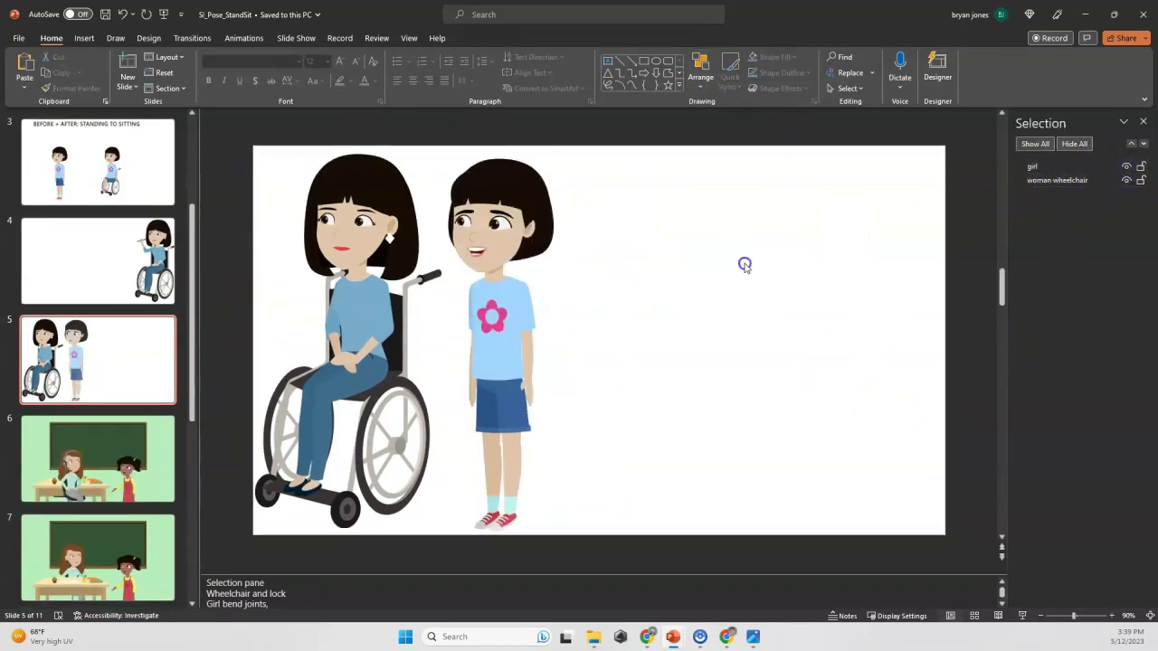
# Duplicate the woman in the wheelchair and the girl together, place the copies on the blank half of slide 5, and separate them slightly.
pyautogui.keyDown('shift'); pyautogui.click(506, 232); pyautogui.keyUp('shift')
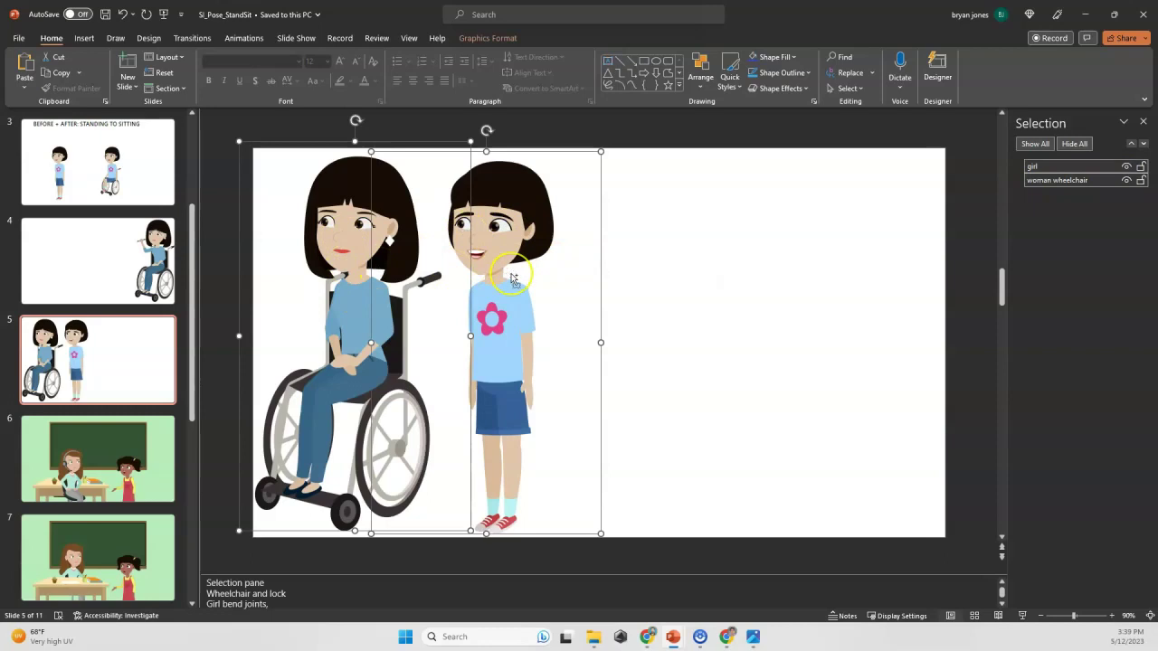
pyautogui.hotkey('ctrl', 'd')
pyautogui.moveTo(499, 261); pyautogui.dragTo(809, 255)
pyautogui.click(943, 295)
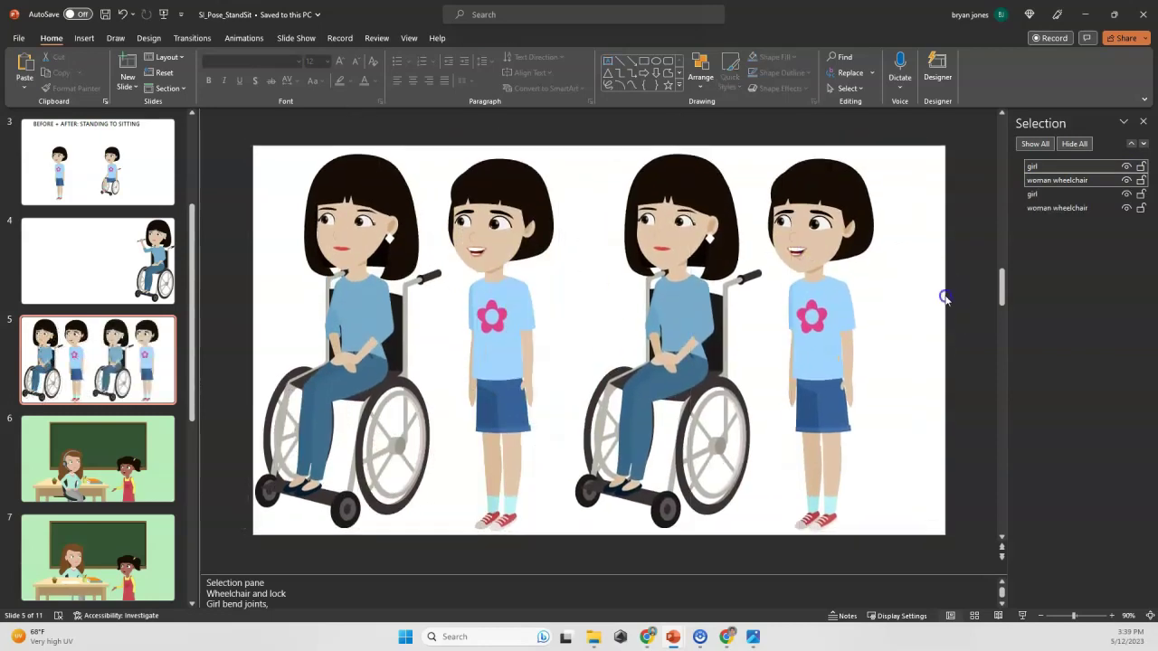
pyautogui.moveTo(689, 299); pyautogui.dragTo(710, 295)
# Ungroup the copied woman in the wheelchair, agreeing to convert it to a Microsoft Office drawing object.
pyautogui.click(644, 227)
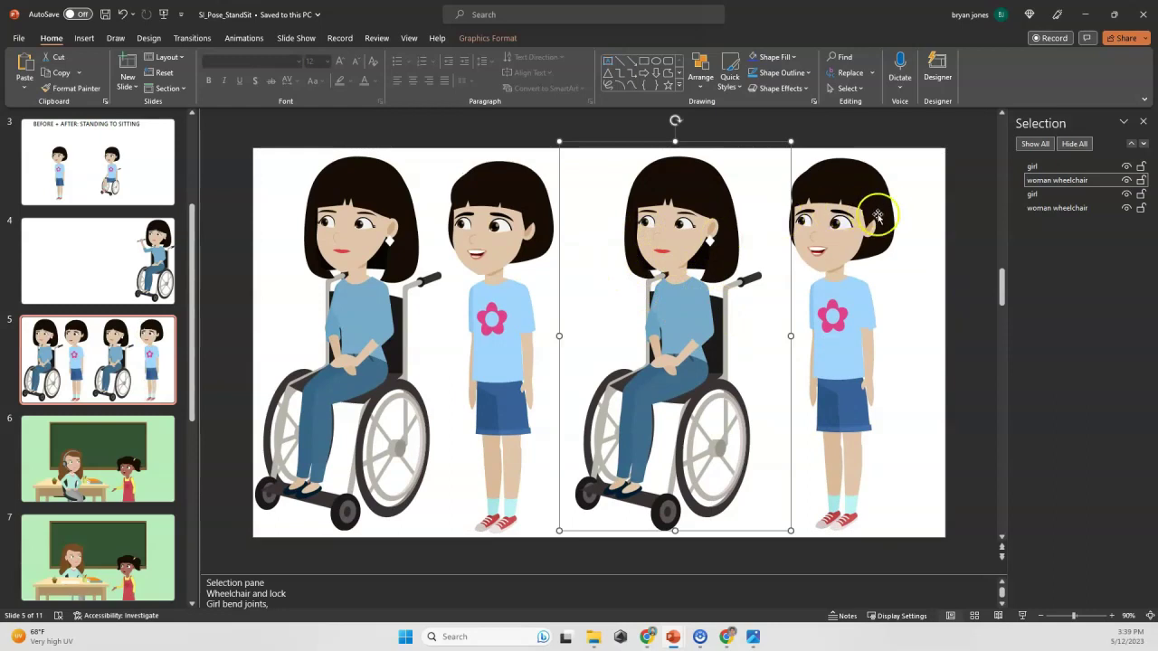
pyautogui.click(907, 151)
pyautogui.click(644, 199)
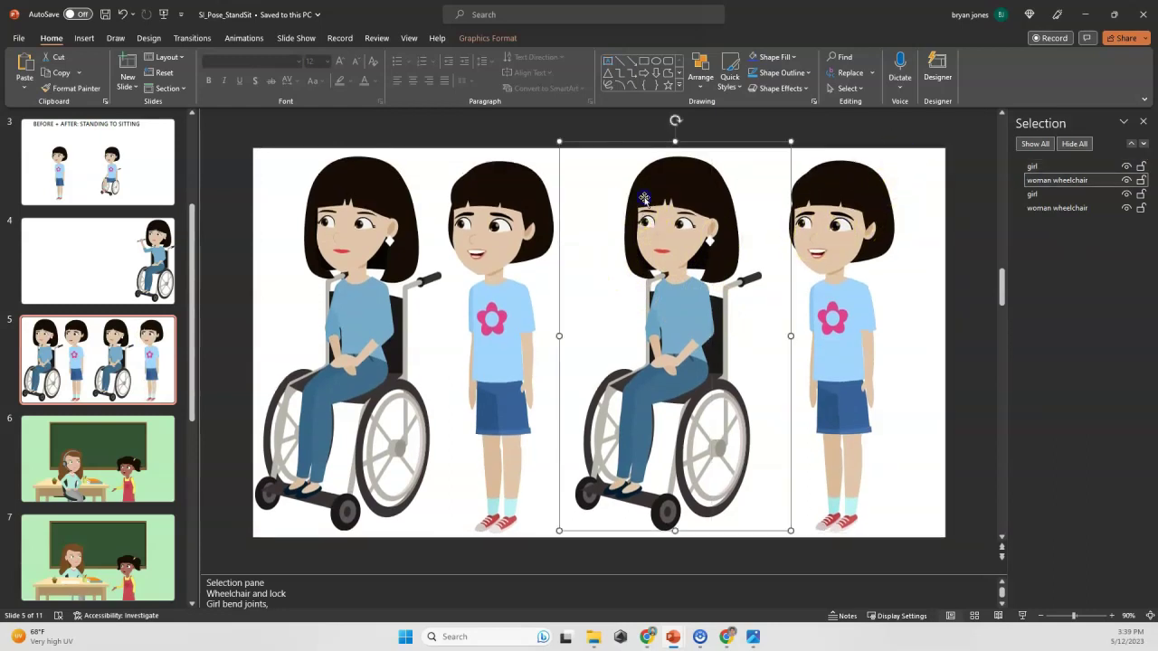
pyautogui.rightClick(644, 199)
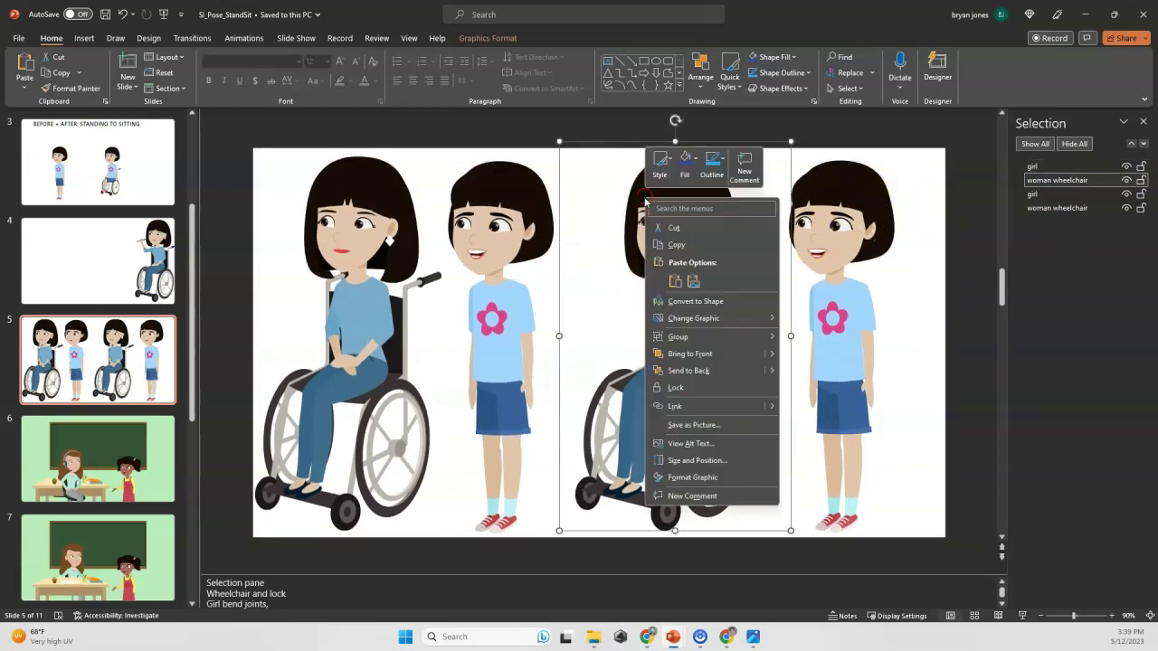
pyautogui.moveTo(701, 337)
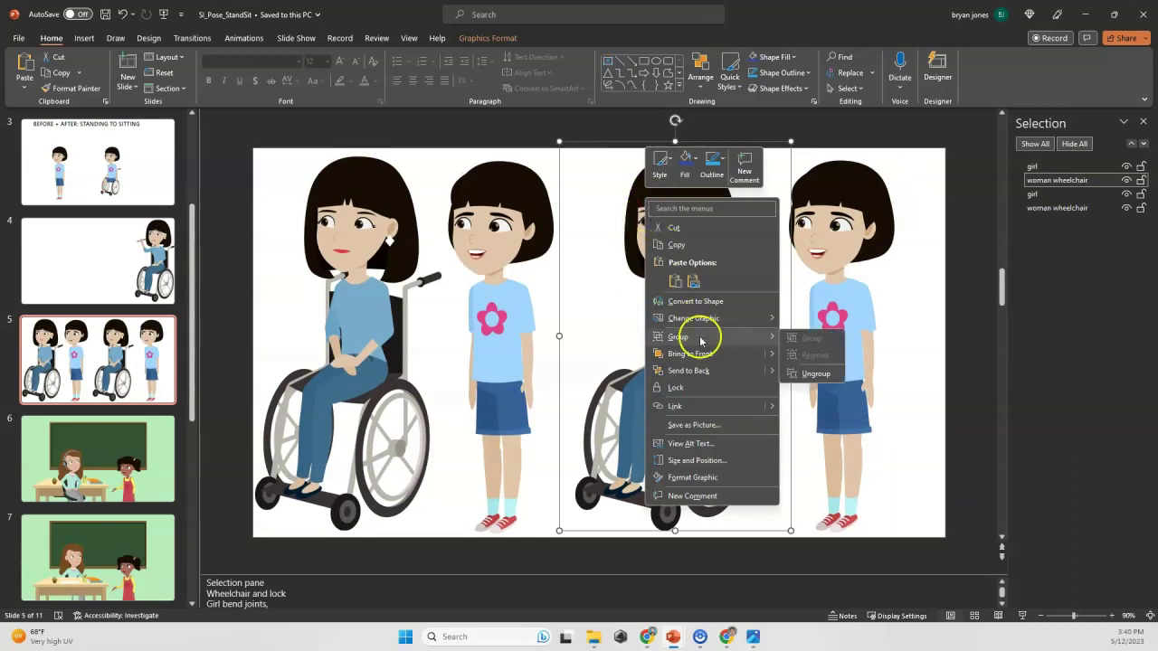
pyautogui.click(800, 372)
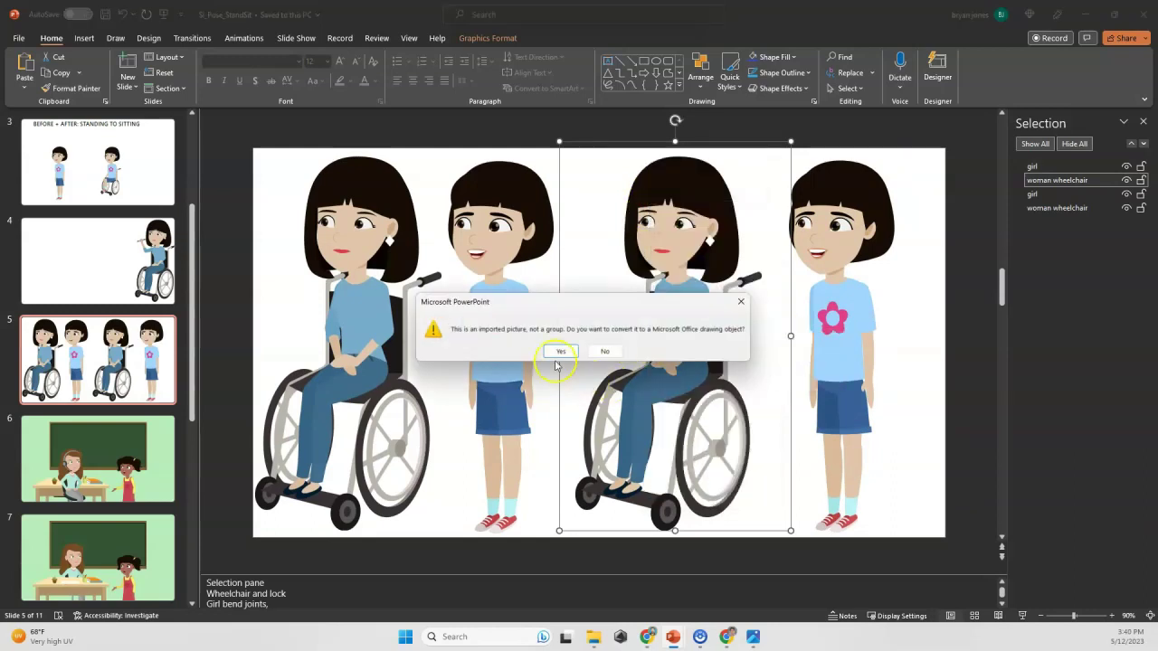
pyautogui.click(565, 352)
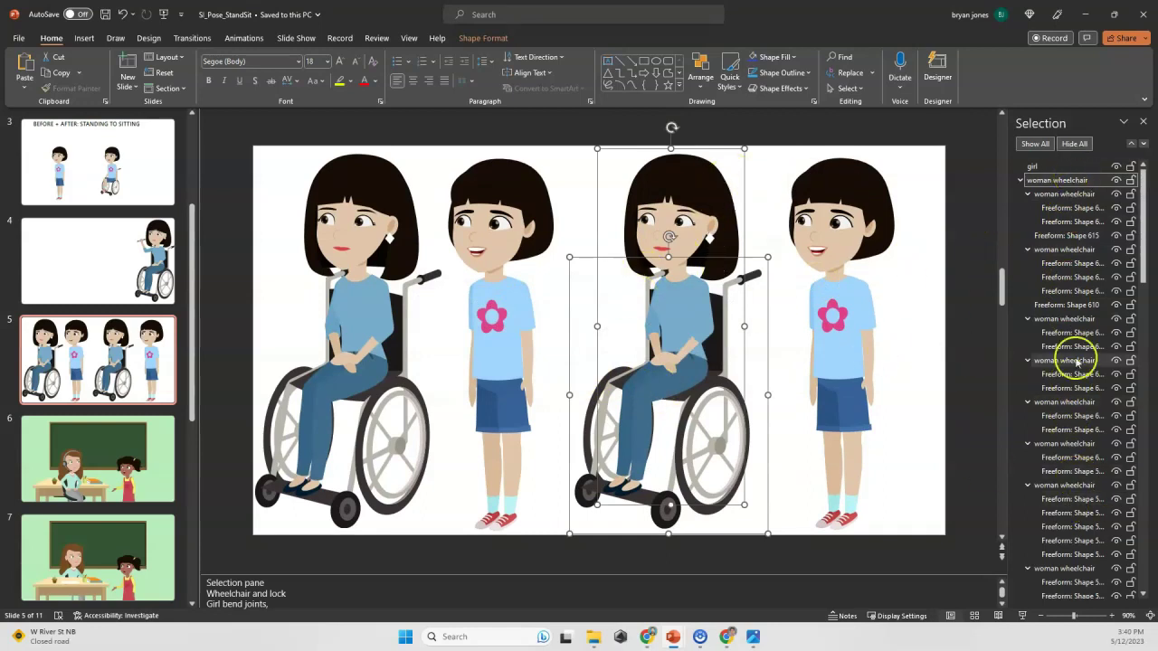
# Delete the copied woman's figure, keeping only the empty wheelchair.
pyautogui.click(773, 158)
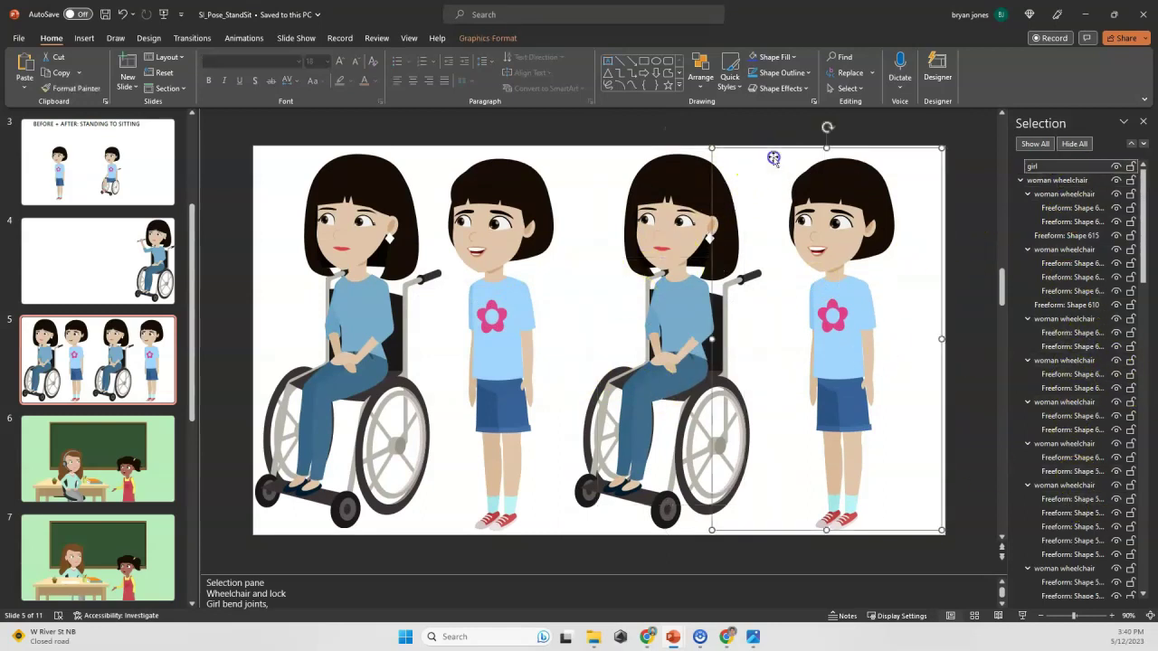
pyautogui.click(651, 185)
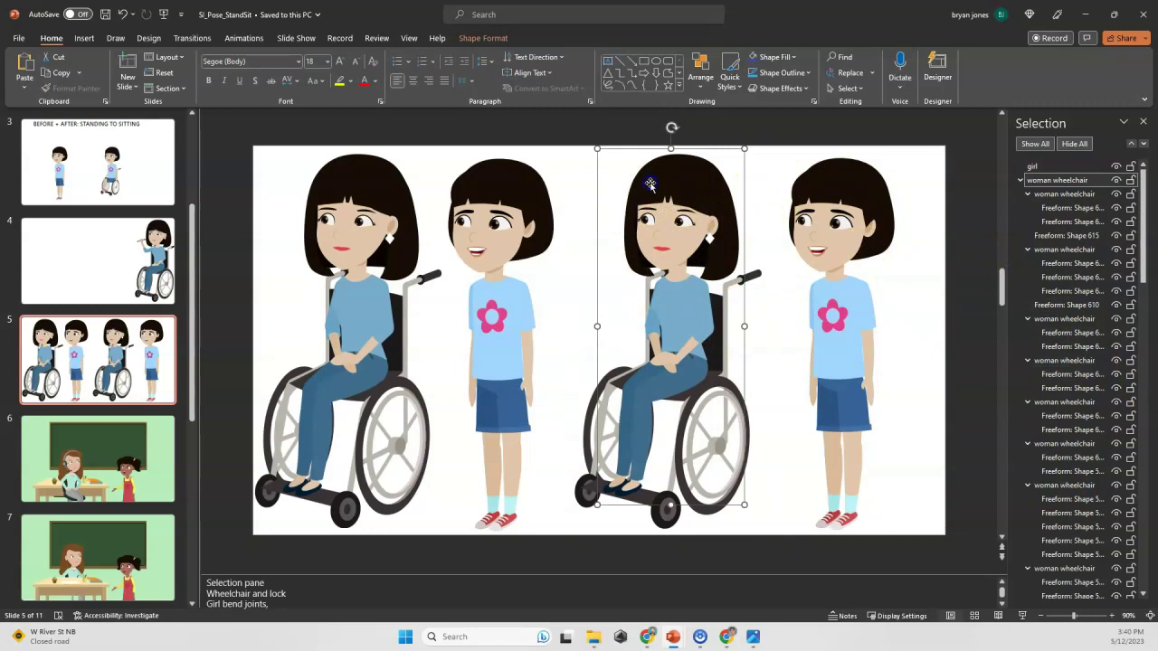
pyautogui.press('Delete')
pyautogui.click(671, 336)
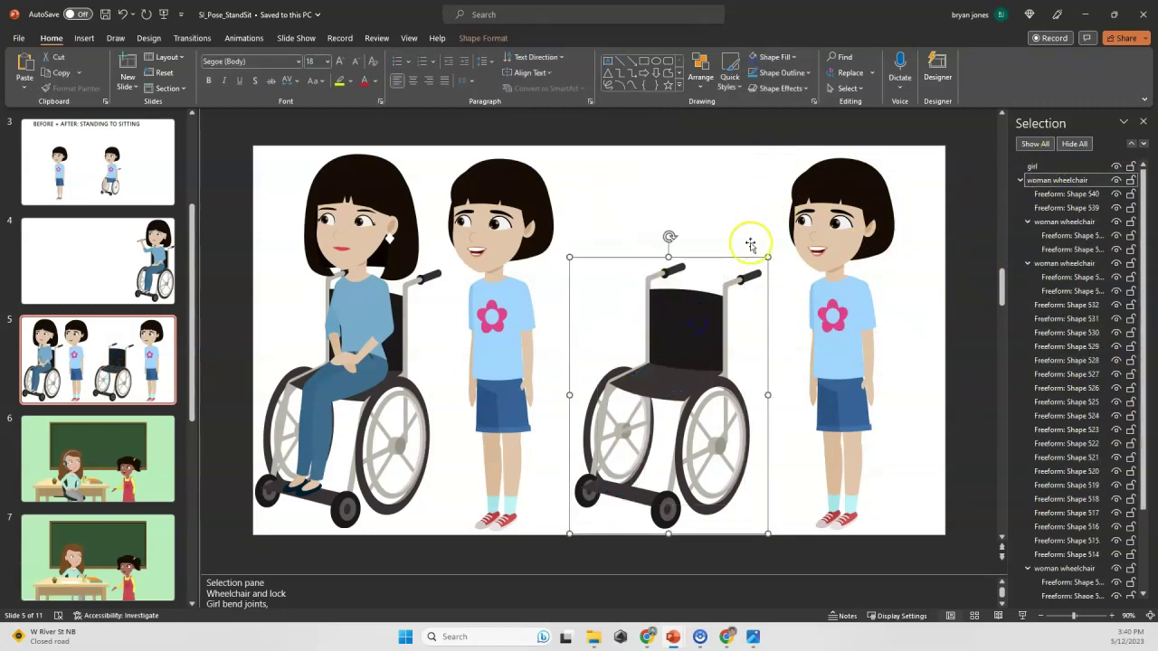
# Collapse the copied woman wheelchair group in the object list, move the empty wheelchair next to the copied girl, and lock it.
pyautogui.click(1021, 180)
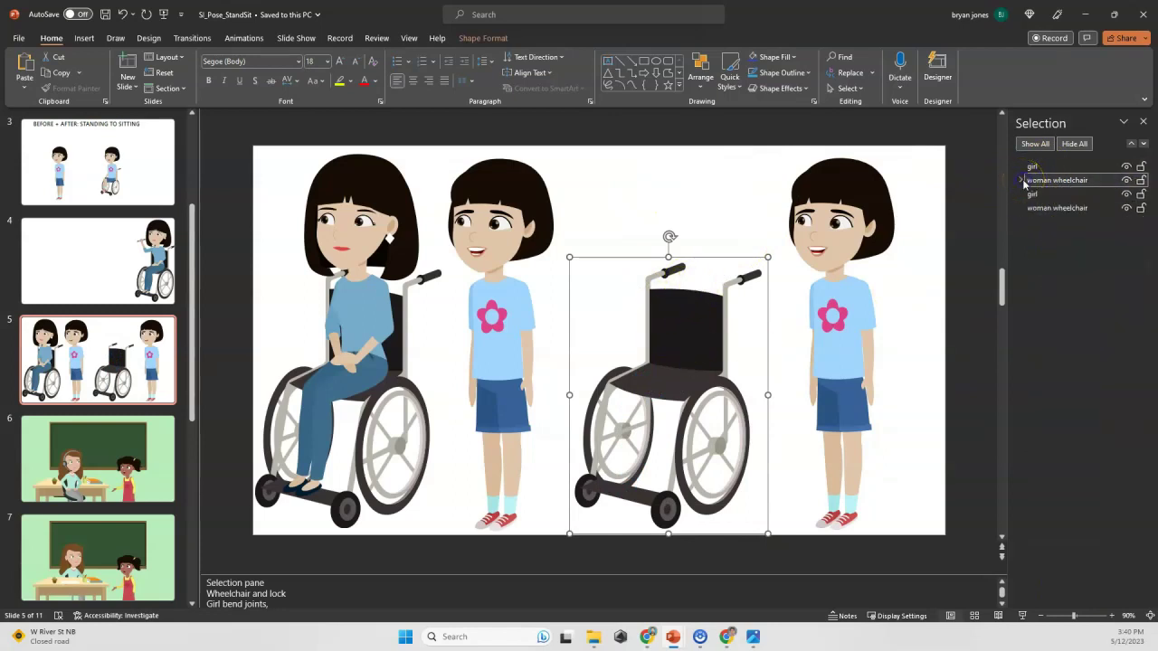
pyautogui.click(1126, 180)
pyautogui.click(1126, 180)
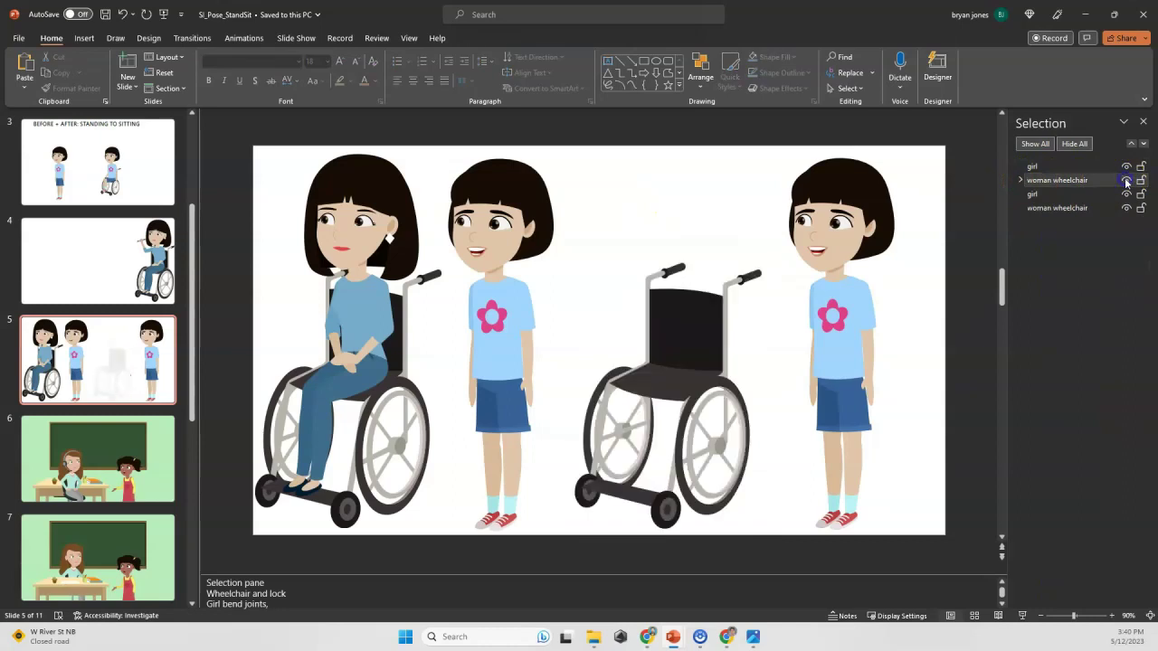
pyautogui.moveTo(675, 367); pyautogui.dragTo(743, 370)
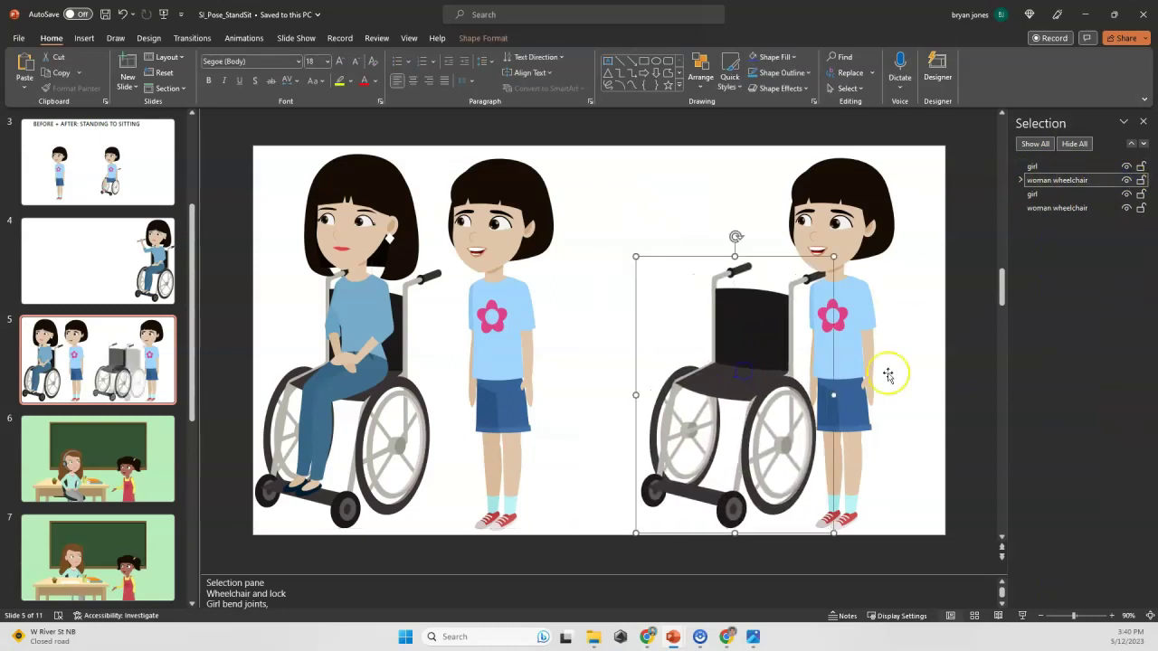
pyautogui.click(1141, 181)
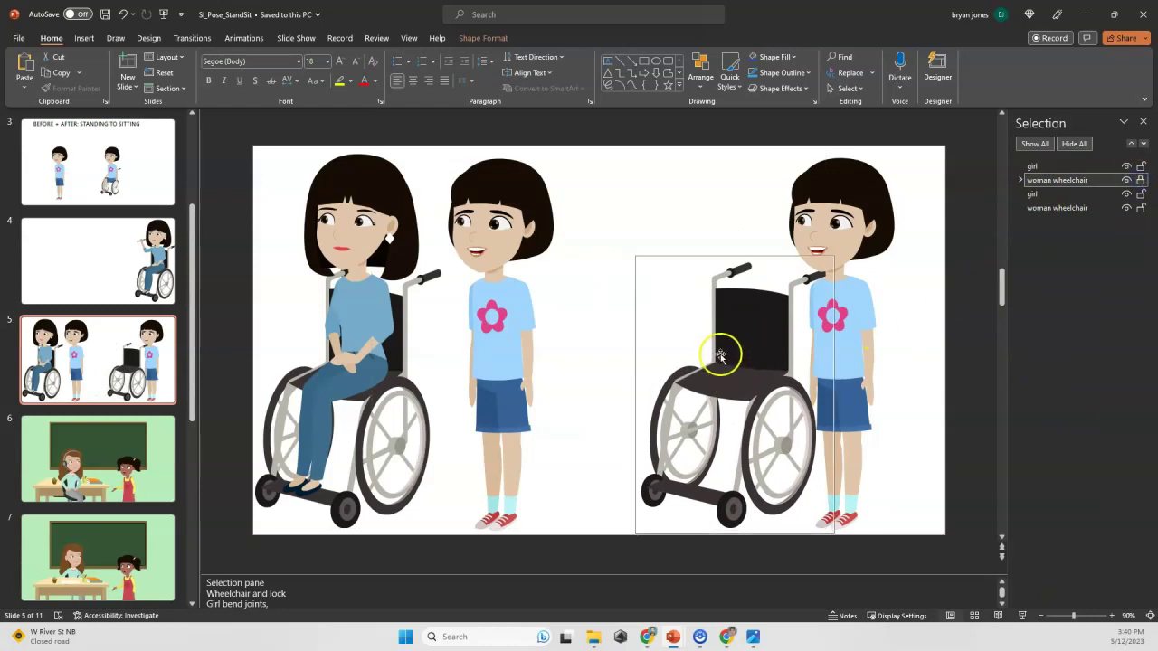
pyautogui.moveTo(740, 330); pyautogui.dragTo(838, 338)
pyautogui.moveTo(658, 389); pyautogui.dragTo(642, 375)
# Scale down the copied girl proportionally and position her over the seat of the empty wheelchair.
pyautogui.moveTo(832, 337); pyautogui.dragTo(671, 328)
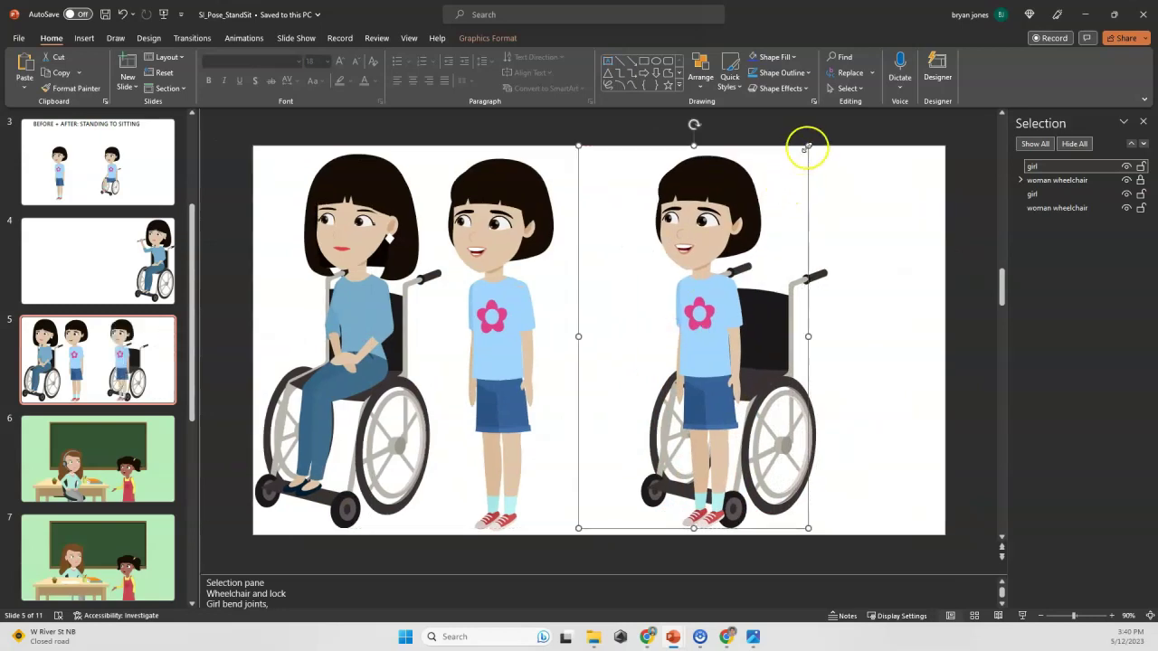
pyautogui.moveTo(807, 147); pyautogui.dragTo(770, 178)
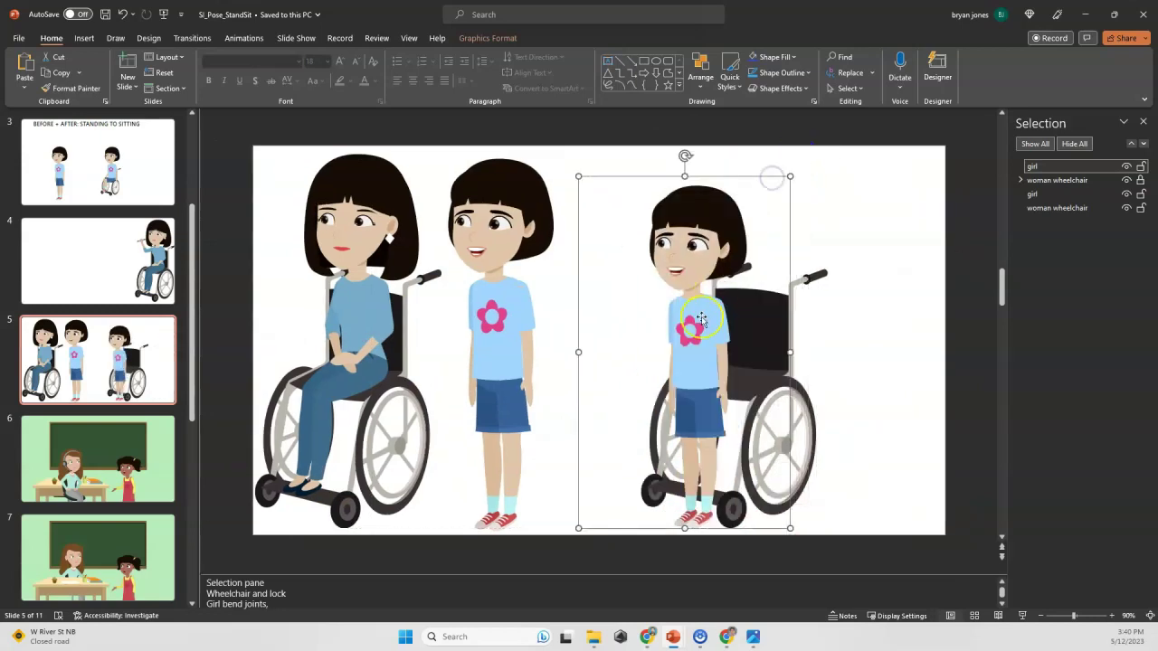
pyautogui.moveTo(698, 322); pyautogui.dragTo(742, 299)
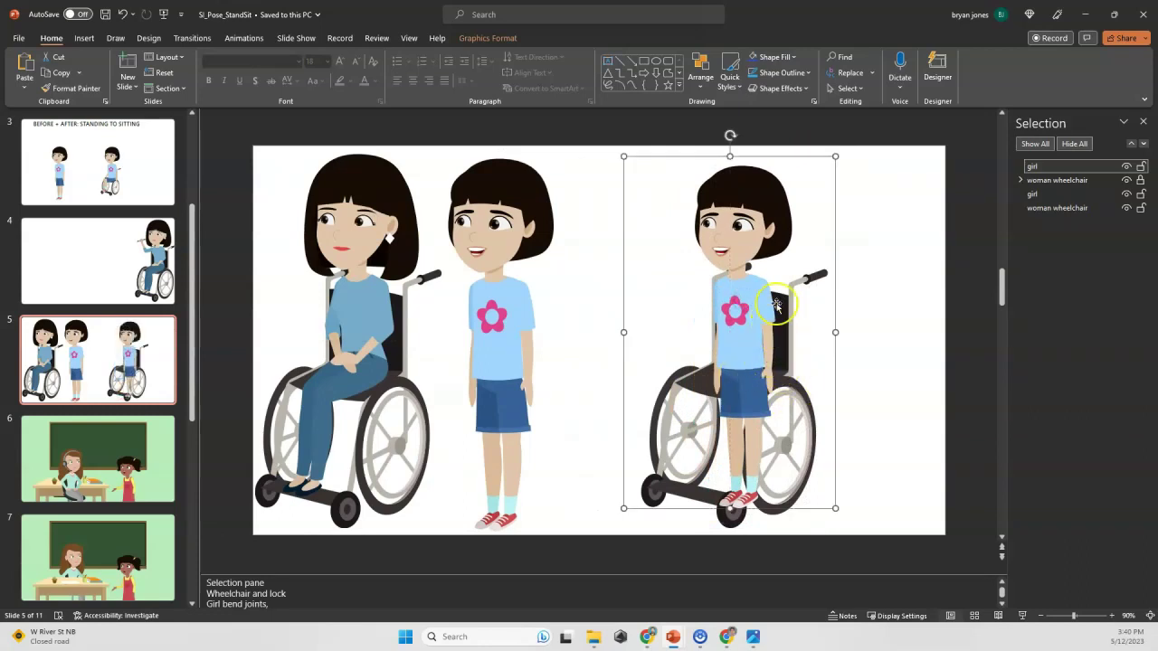
pyautogui.moveTo(739, 356); pyautogui.dragTo(714, 352)
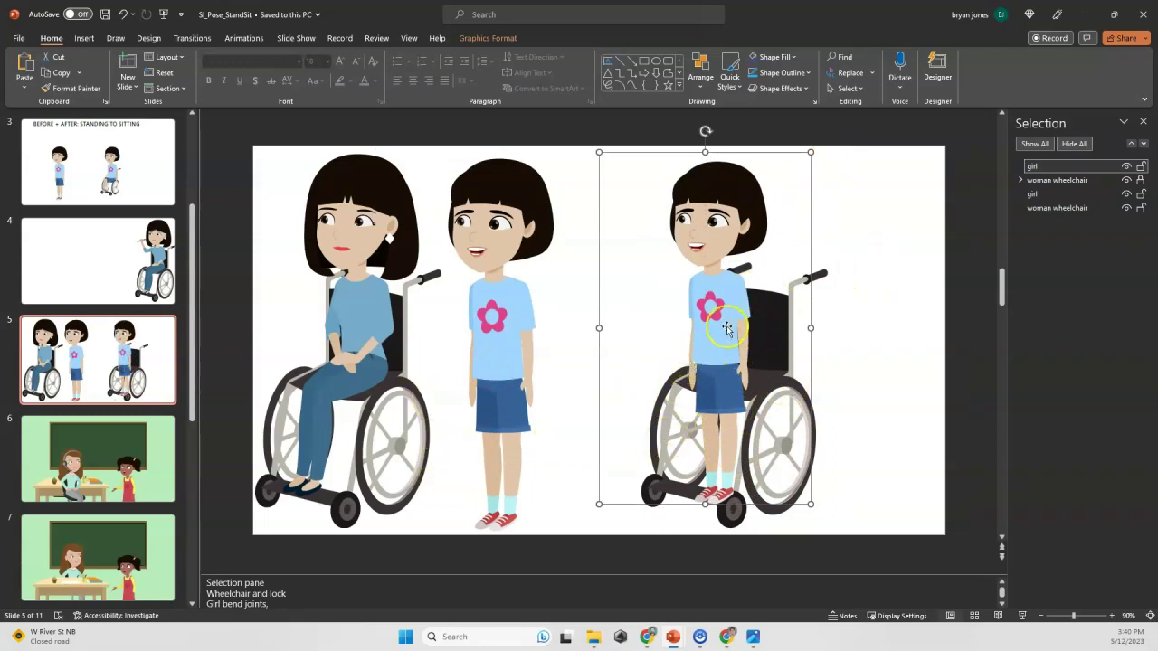
pyautogui.moveTo(722, 325)
pyautogui.mouseDown()
pyautogui.moveTo(740, 335)
pyautogui.moveTo(718, 329)
pyautogui.mouseUp()
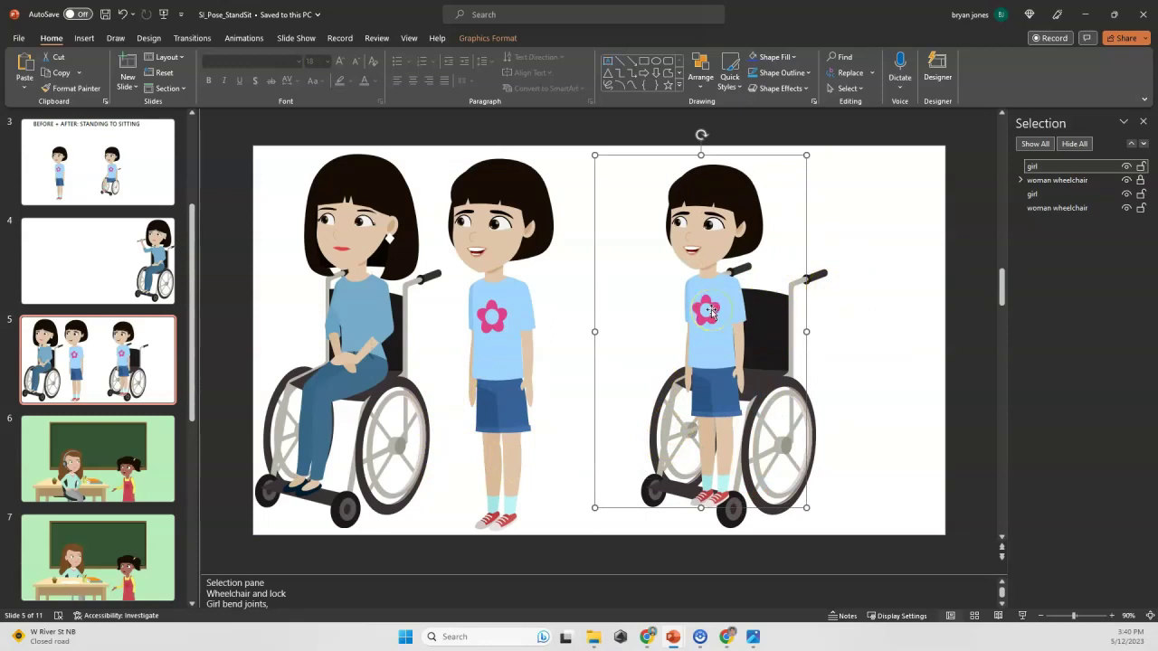
# Ungroup the copied girl into separate body parts, accepting the conversion to a drawing object, and deselect them.
pyautogui.hotkey('ctrl', 'shift', 'g')
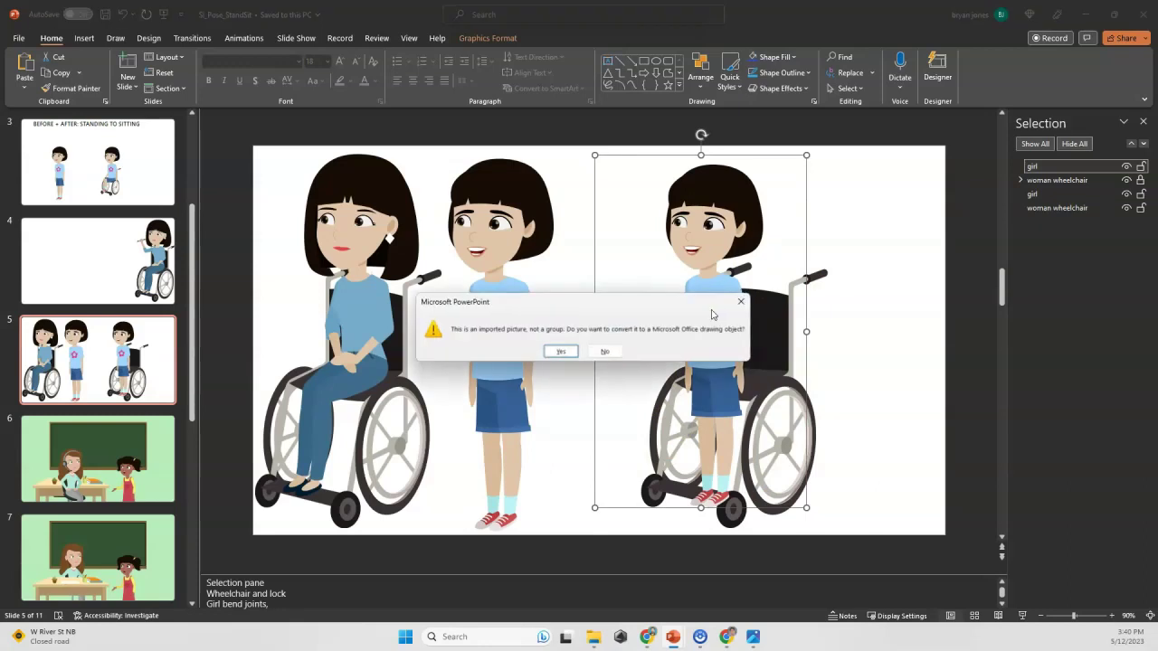
pyautogui.press('Return')
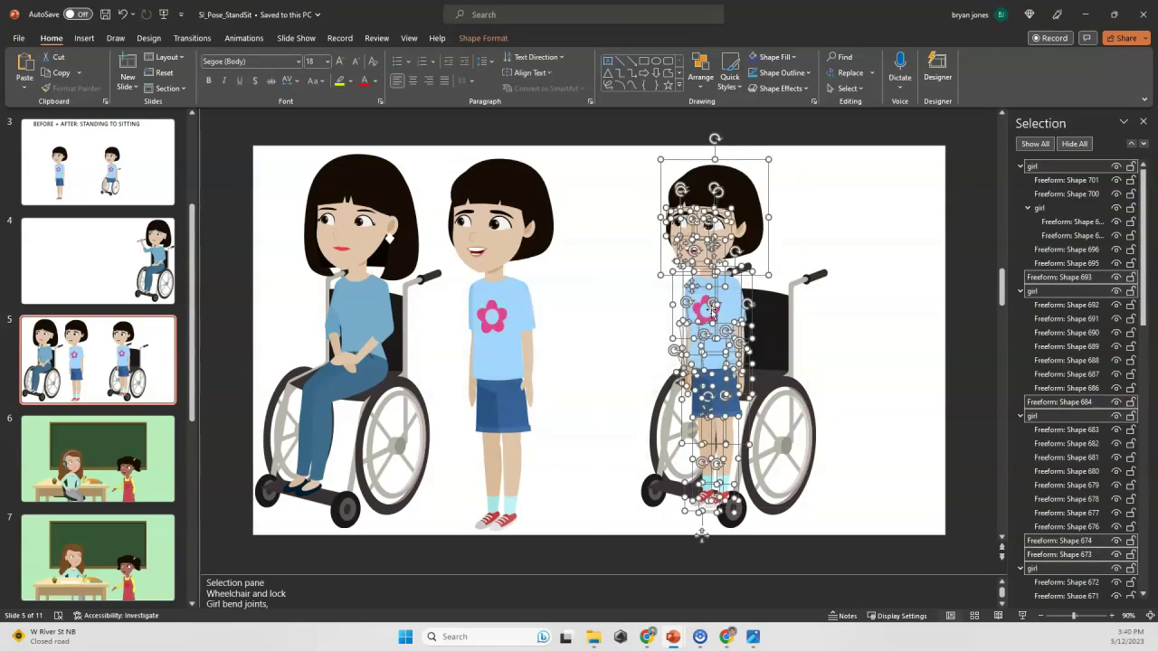
pyautogui.click(897, 288)
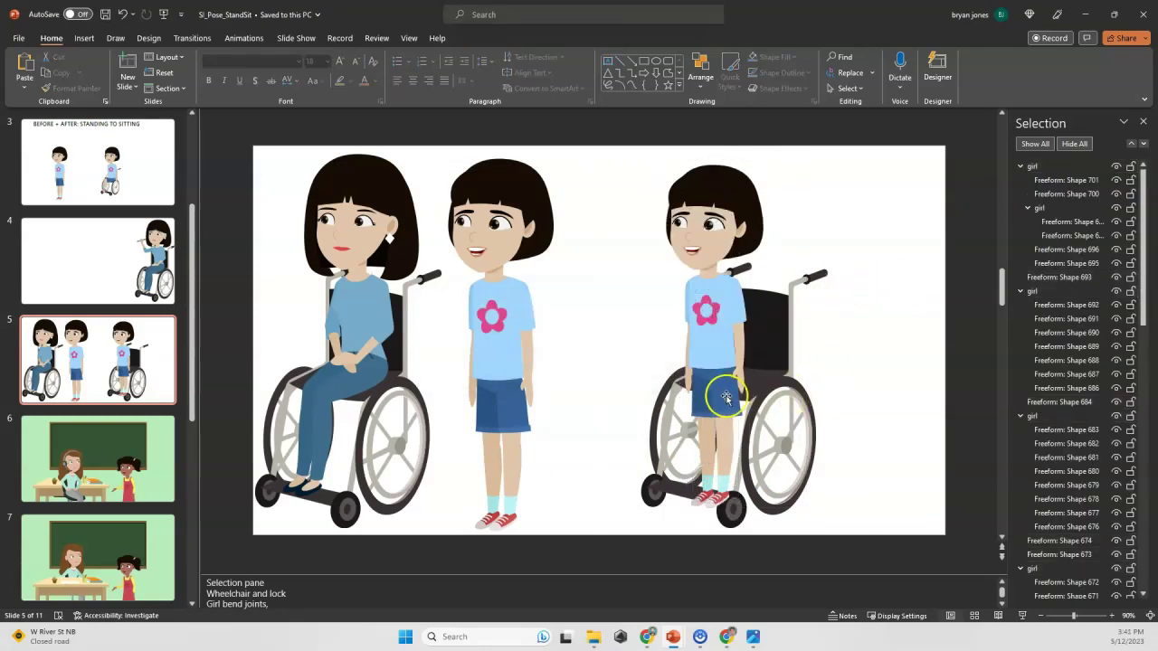
# Move the copied girl's front upper leg to the blank area beside the wheelchair, tilt it slightly, and ungroup it.
pyautogui.moveTo(712, 389); pyautogui.dragTo(865, 322)
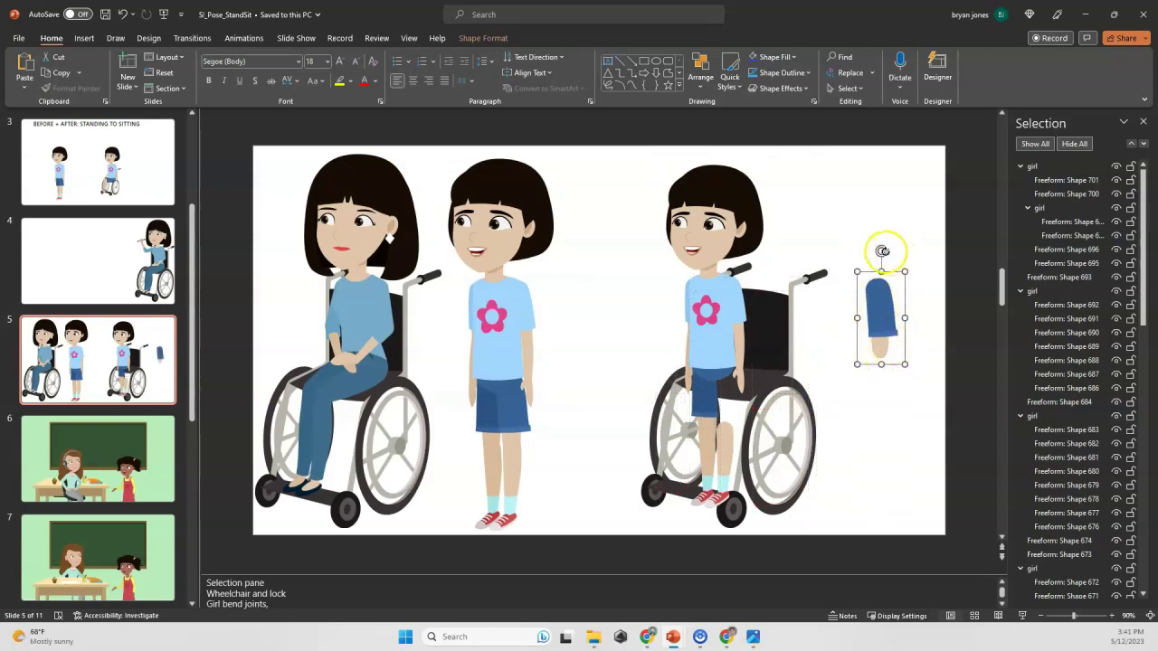
pyautogui.moveTo(882, 251)
pyautogui.mouseDown()
pyautogui.moveTo(932, 277)
pyautogui.moveTo(894, 253)
pyautogui.mouseUp()
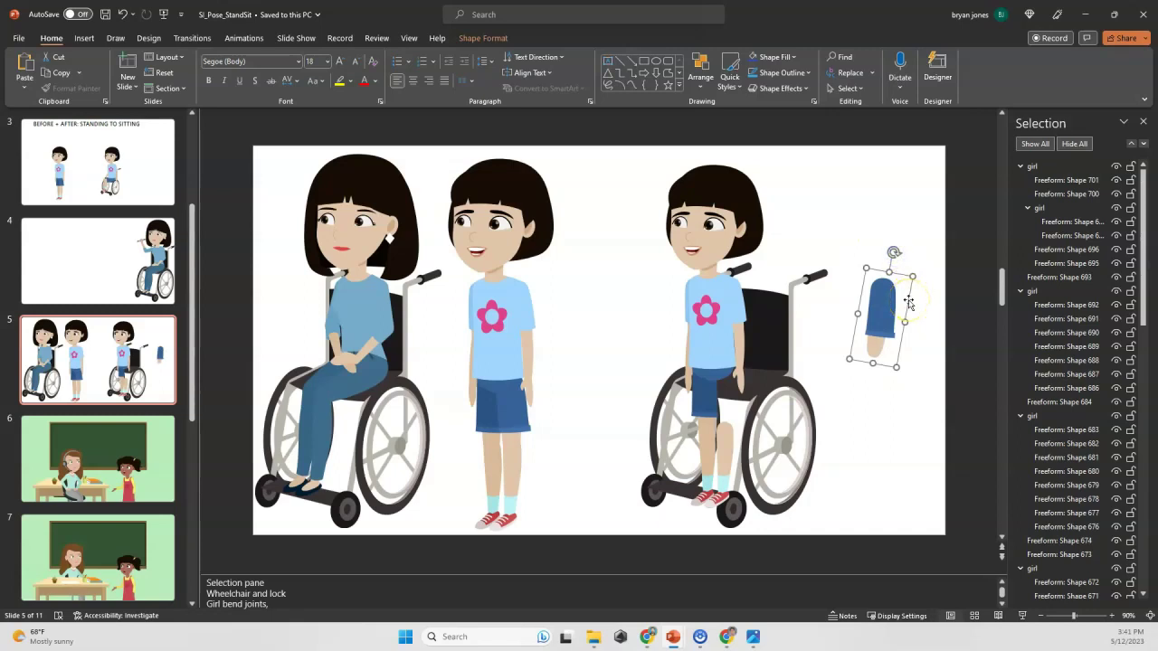
pyautogui.hotkey('ctrl', 'shift', 'g')
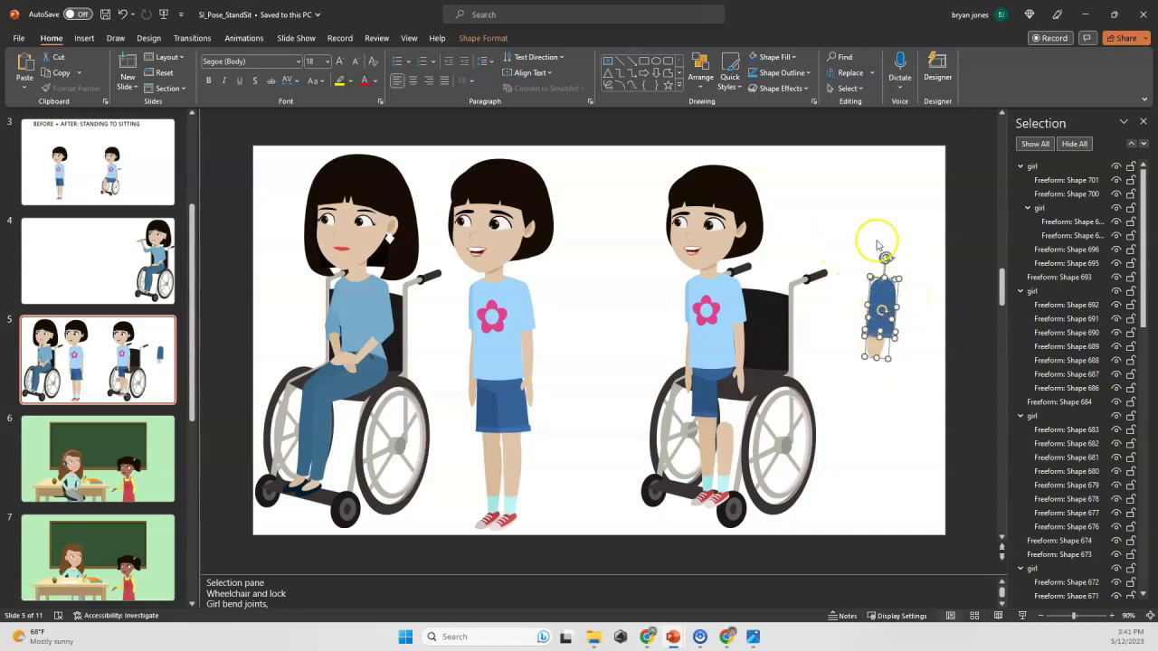
# Restore the ungrouped front upper leg as one group and rotate it to a diagonal, seated thigh angle.
pyautogui.moveTo(887, 258); pyautogui.dragTo(905, 271)
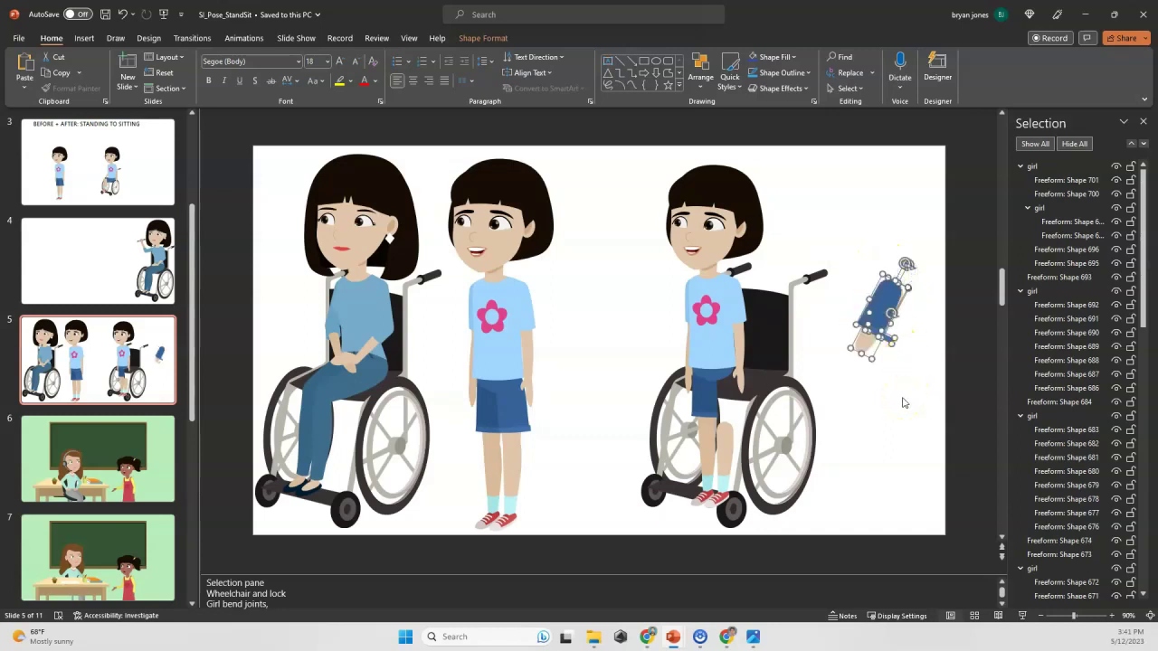
pyautogui.hotkey('ctrl', 'z')
pyautogui.hotkey('ctrl', 'y')
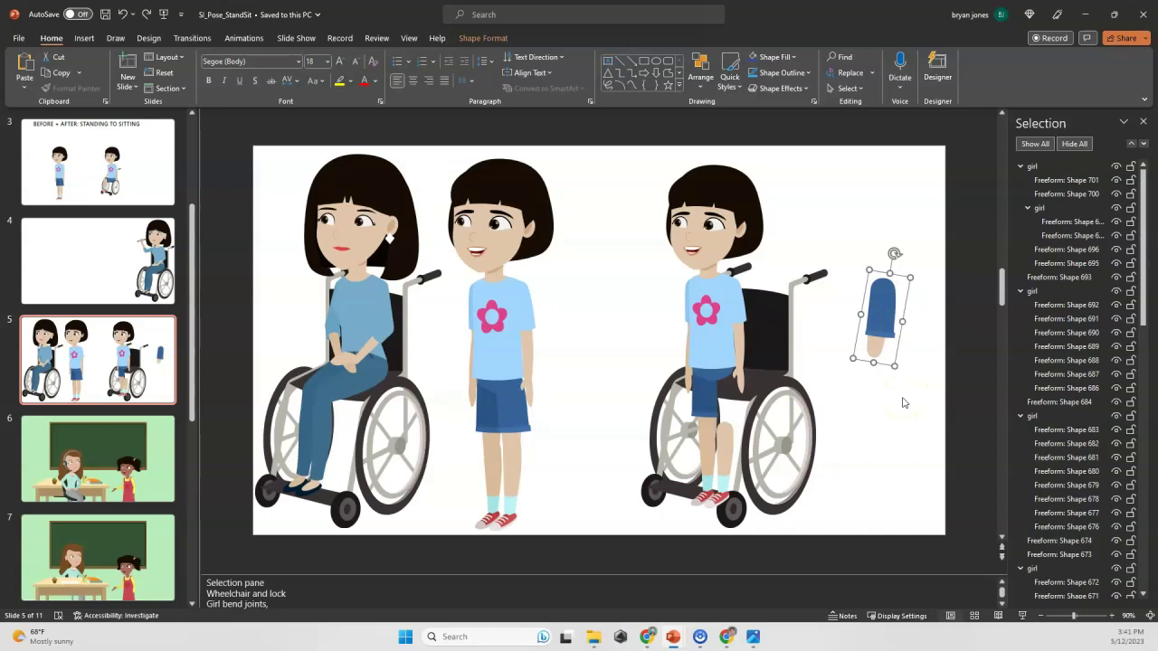
pyautogui.moveTo(895, 256)
pyautogui.mouseDown()
pyautogui.moveTo(917, 265)
pyautogui.moveTo(899, 256)
pyautogui.mouseUp()
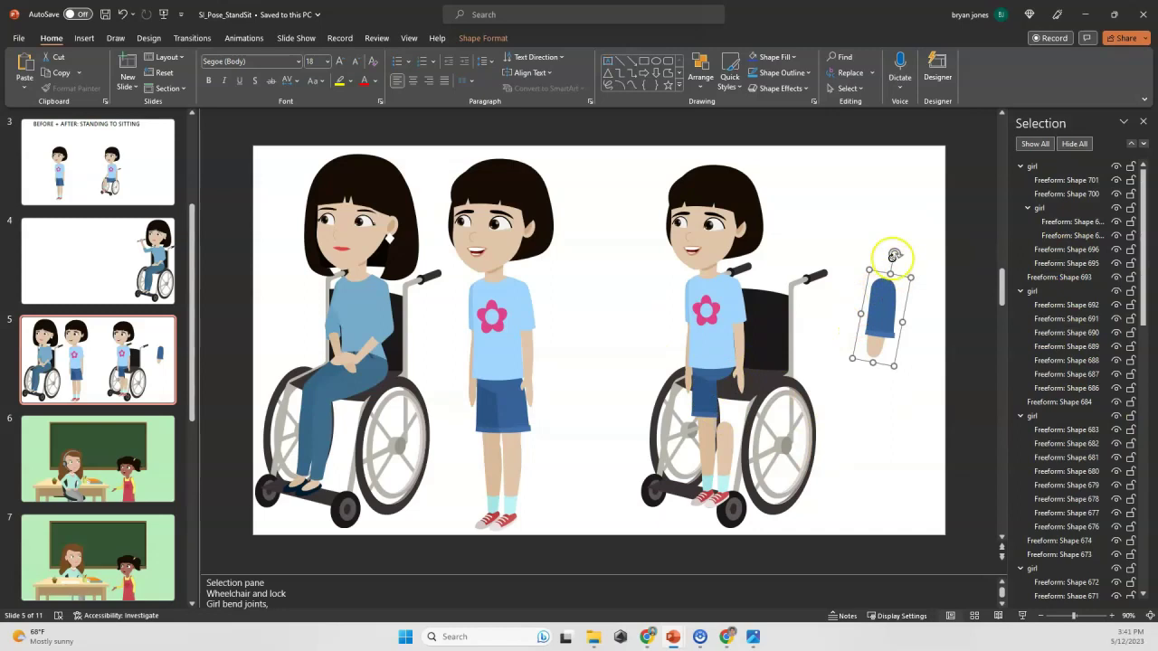
pyautogui.moveTo(895, 253); pyautogui.dragTo(934, 279)
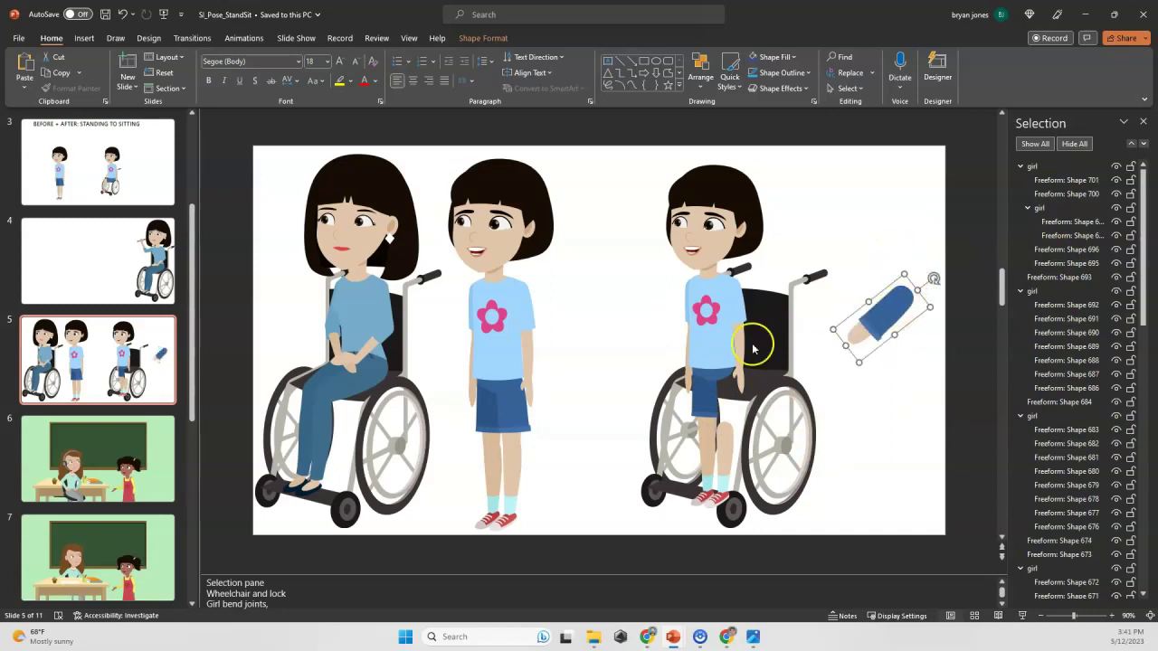
# Rotate the copied girl's other upper leg to a seated angle and move it to the blank area between the two girls.
pyautogui.click(705, 398)
pyautogui.moveTo(705, 335)
pyautogui.mouseDown()
pyautogui.moveTo(768, 373)
pyautogui.moveTo(722, 331)
pyautogui.mouseUp()
pyautogui.hotkey('ctrl', 'z')
pyautogui.moveTo(712, 389); pyautogui.dragTo(611, 410)
# Group the copied girl's head, torso and arms and move the group back onto the wheelchair seat.
pyautogui.moveTo(624, 138); pyautogui.dragTo(796, 399)
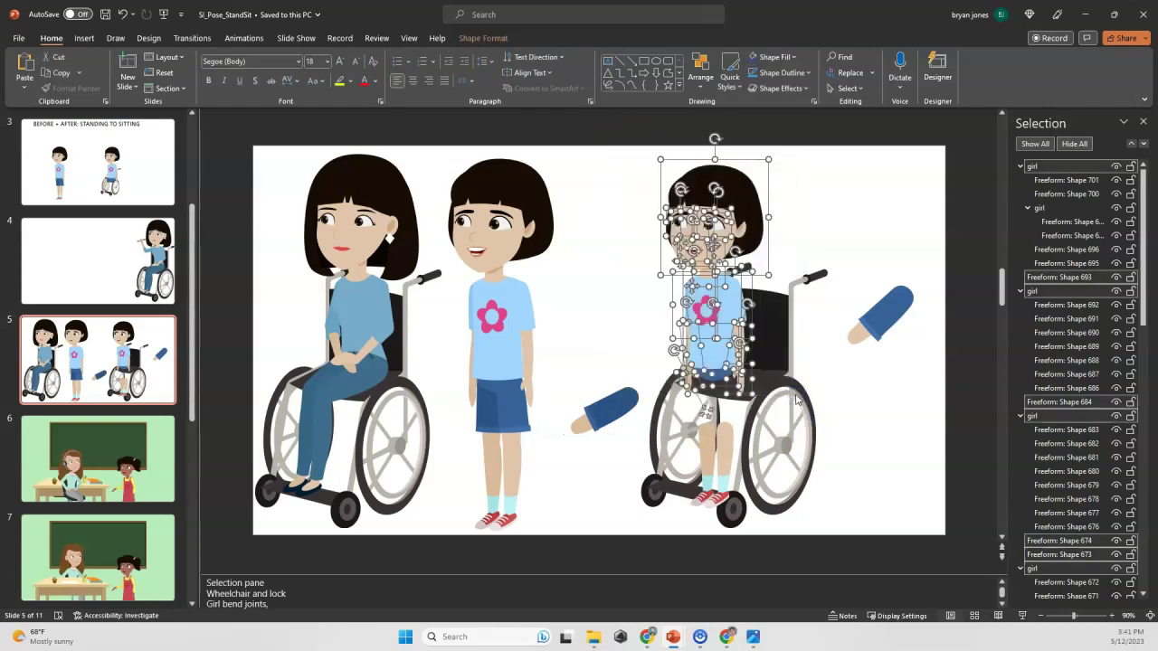
pyautogui.hotkey('ctrl', 'g')
pyautogui.moveTo(703, 348); pyautogui.dragTo(735, 344)
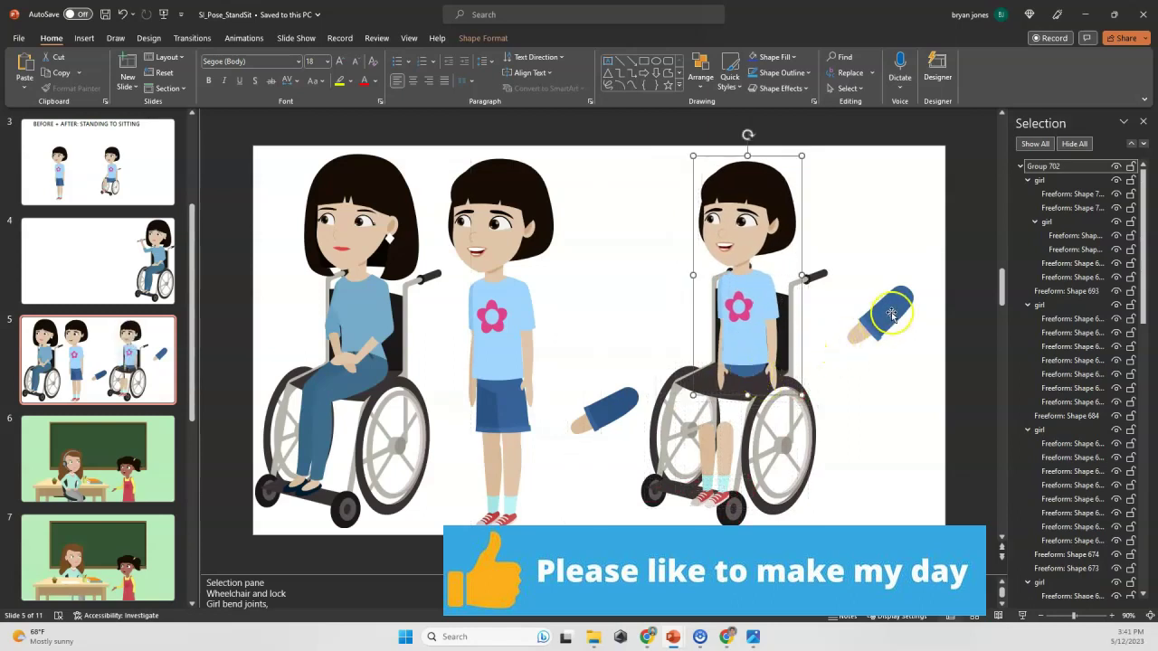
# Move the front upper leg onto the seated girl's hip and adjust its angle slightly to fit the seat.
pyautogui.moveTo(891, 314); pyautogui.dragTo(744, 389)
pyautogui.moveTo(784, 352); pyautogui.dragTo(791, 356)
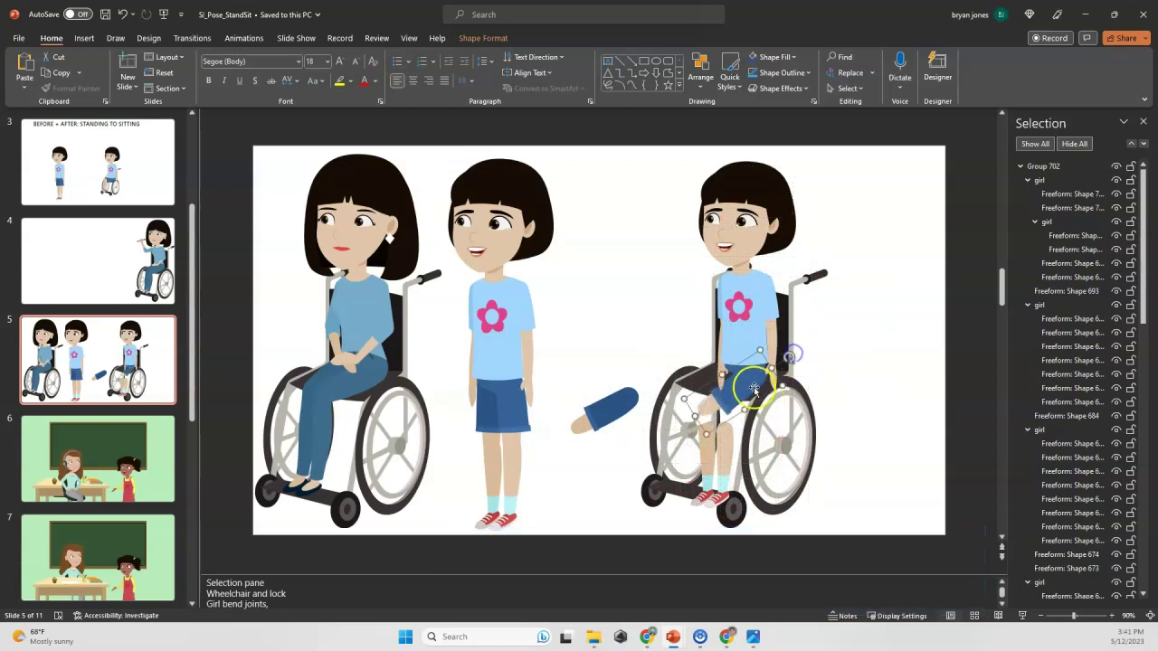
pyautogui.moveTo(752, 390); pyautogui.dragTo(748, 381)
# Move the remaining upper leg from the blank area to the seated girl's hip, beside the front thigh.
pyautogui.click(717, 363)
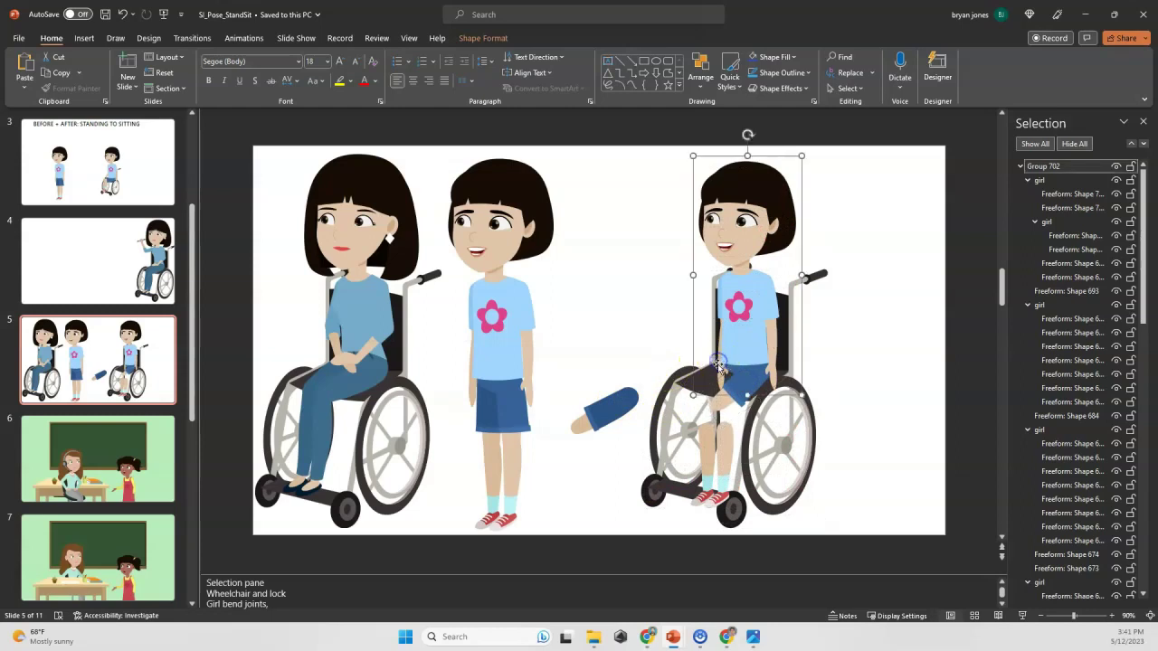
pyautogui.click(717, 372)
pyautogui.click(767, 220)
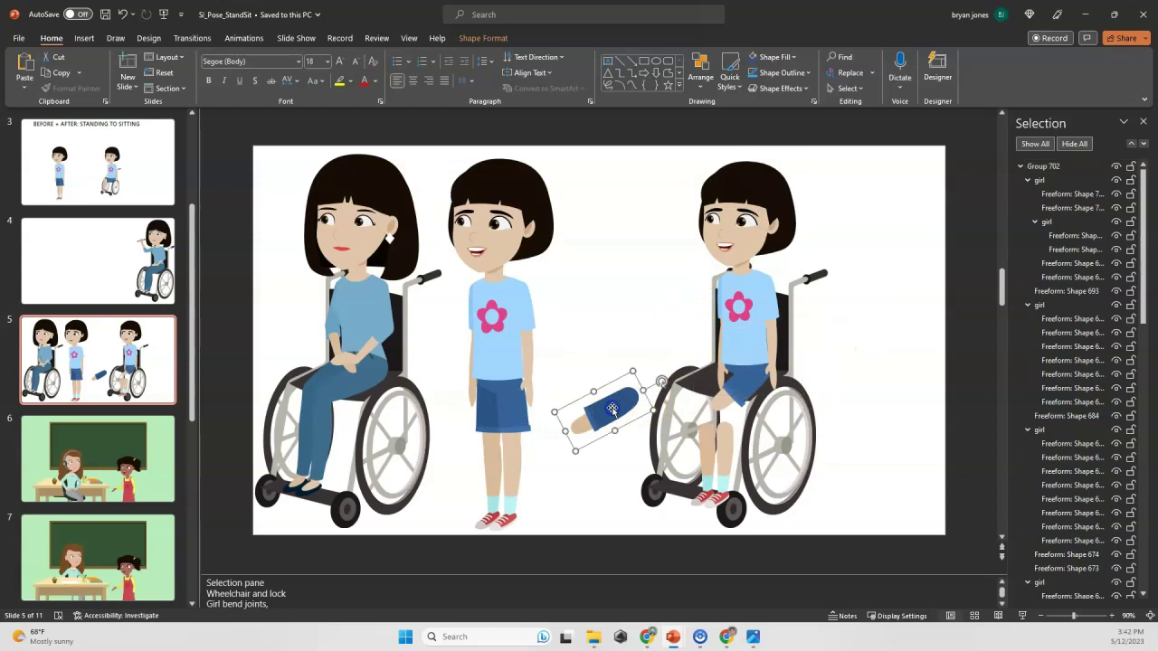
pyautogui.click(596, 313)
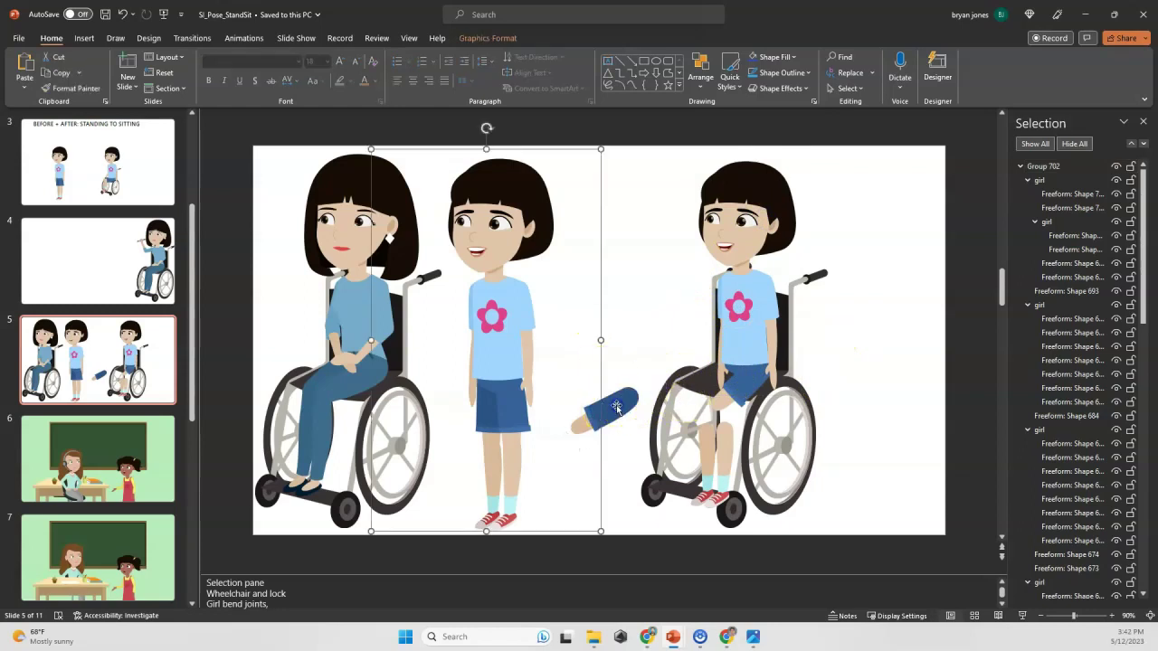
pyautogui.moveTo(616, 408); pyautogui.dragTo(737, 371)
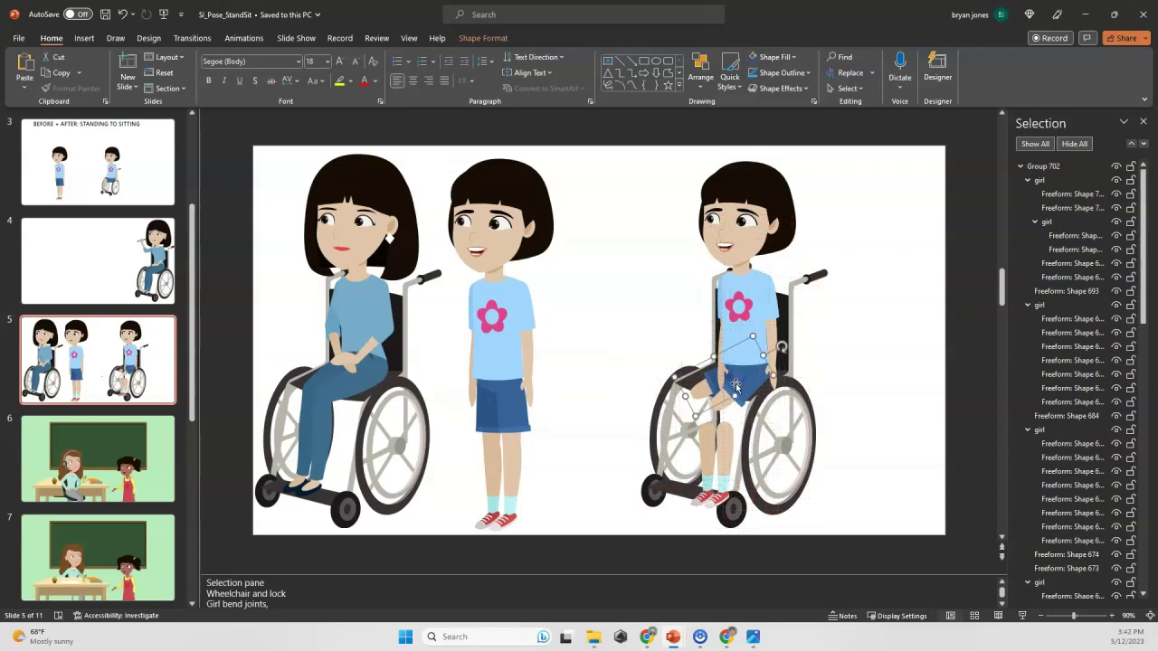
# Group the rear lower leg with its sock and shoe and move it to the blank area beside the wheelchair.
pyautogui.click(669, 530)
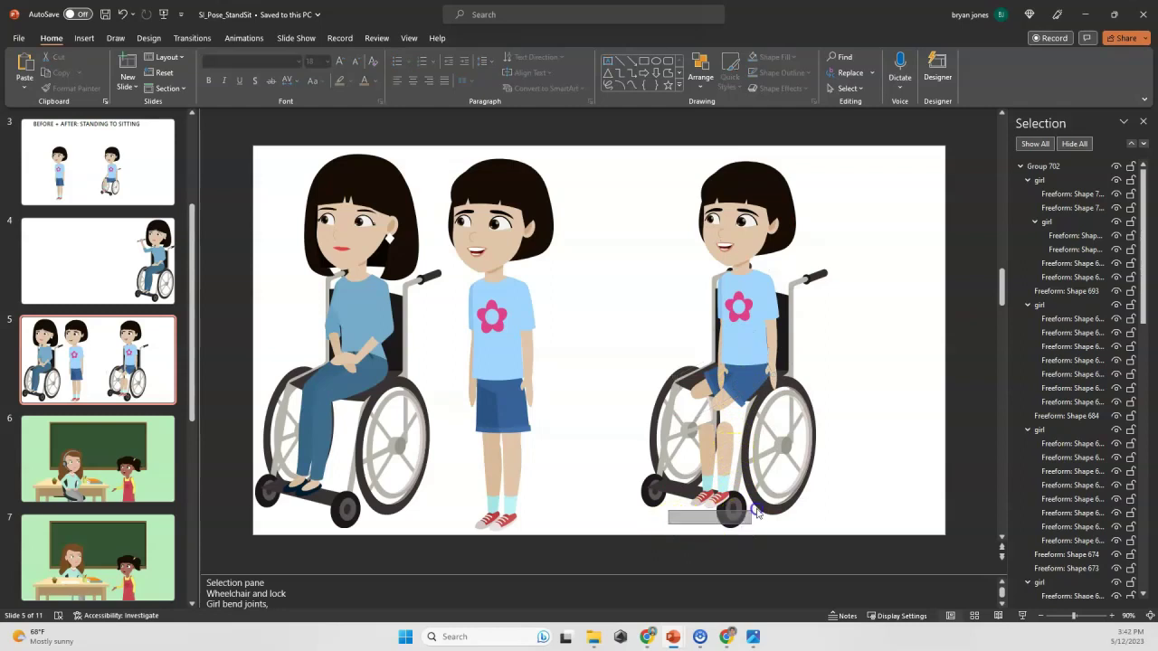
pyautogui.click(653, 414)
pyautogui.moveTo(702, 453); pyautogui.dragTo(697, 503)
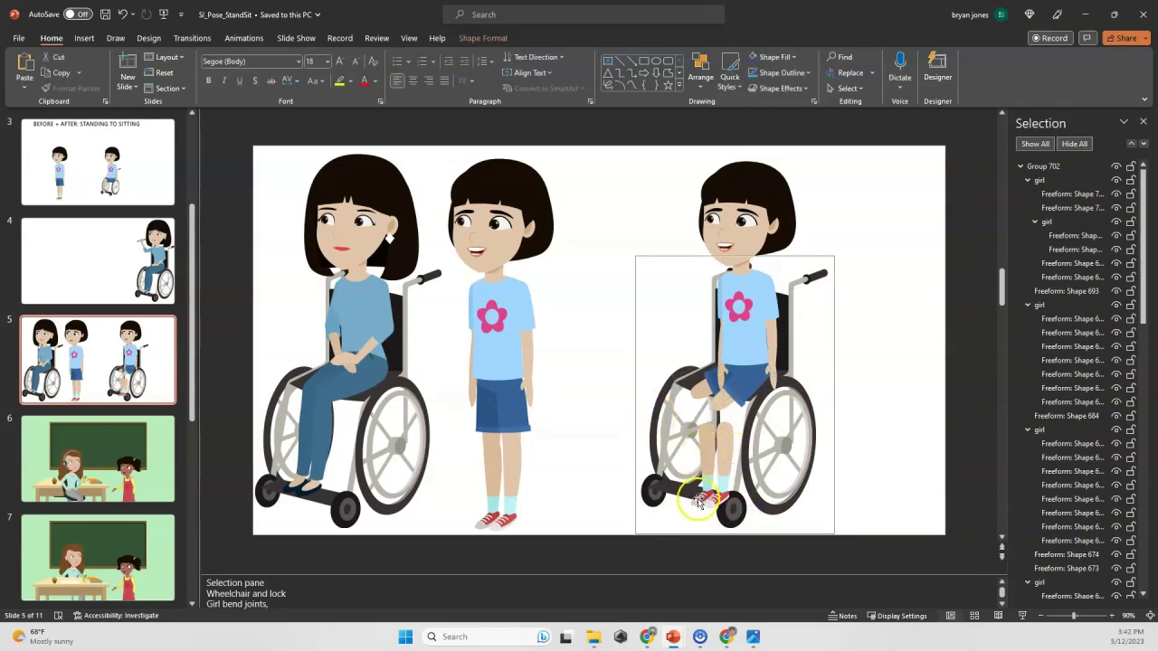
pyautogui.click(699, 501)
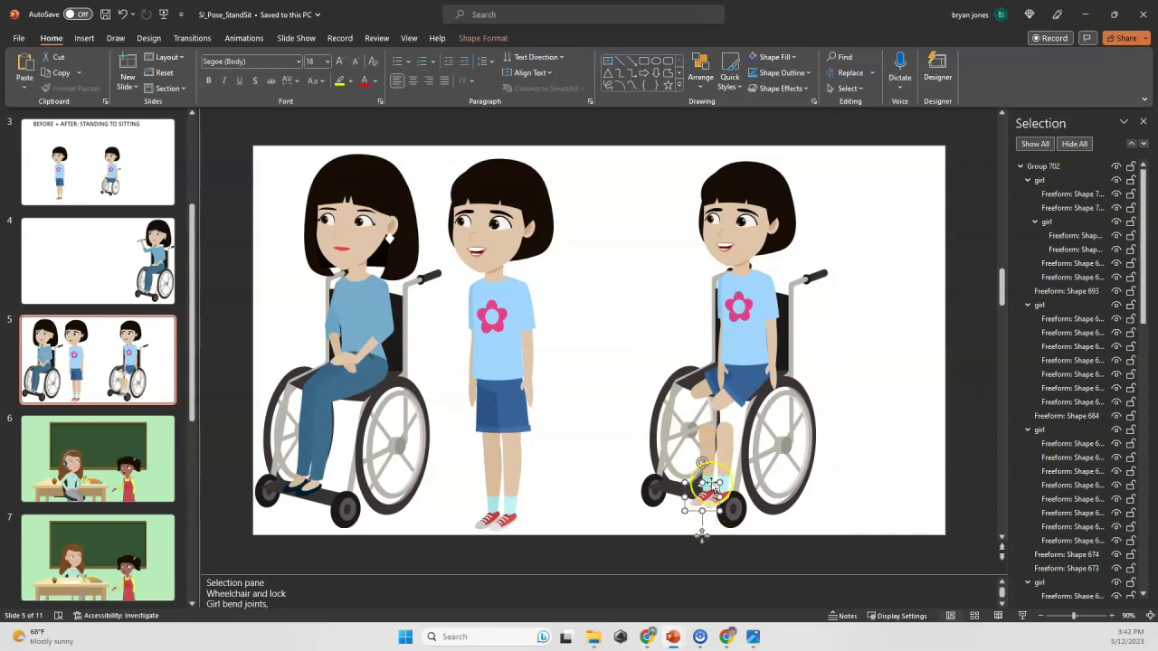
pyautogui.click(706, 443)
pyautogui.rightClick(707, 445)
pyautogui.moveTo(835, 287)
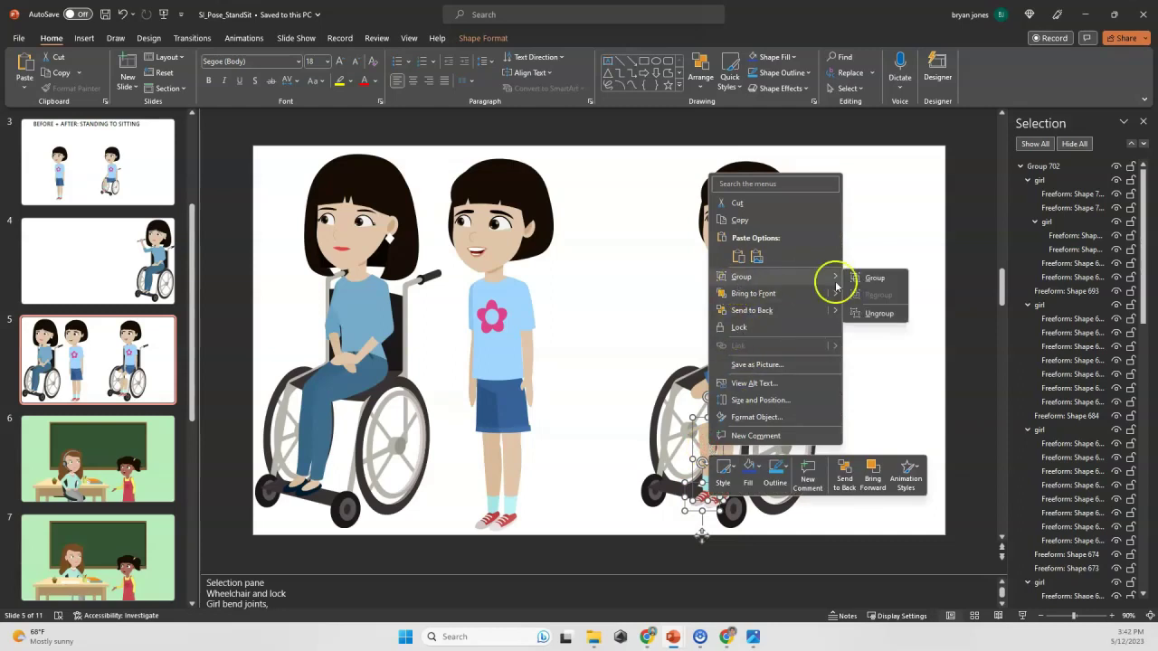
pyautogui.click(871, 277)
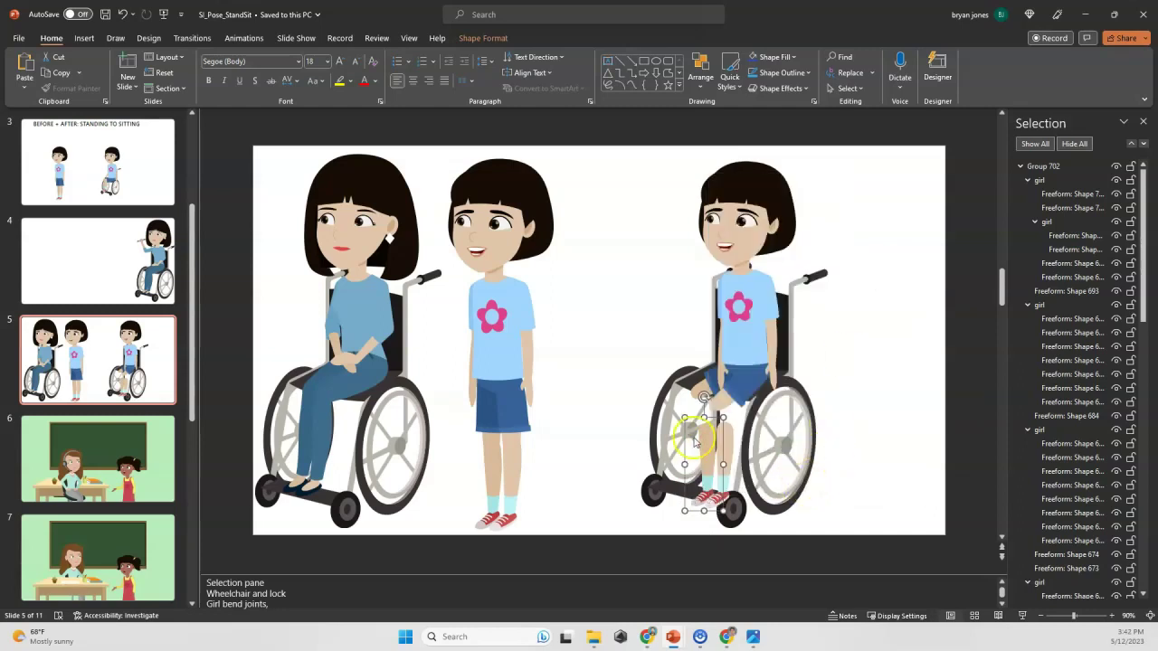
pyautogui.moveTo(695, 440); pyautogui.dragTo(623, 411)
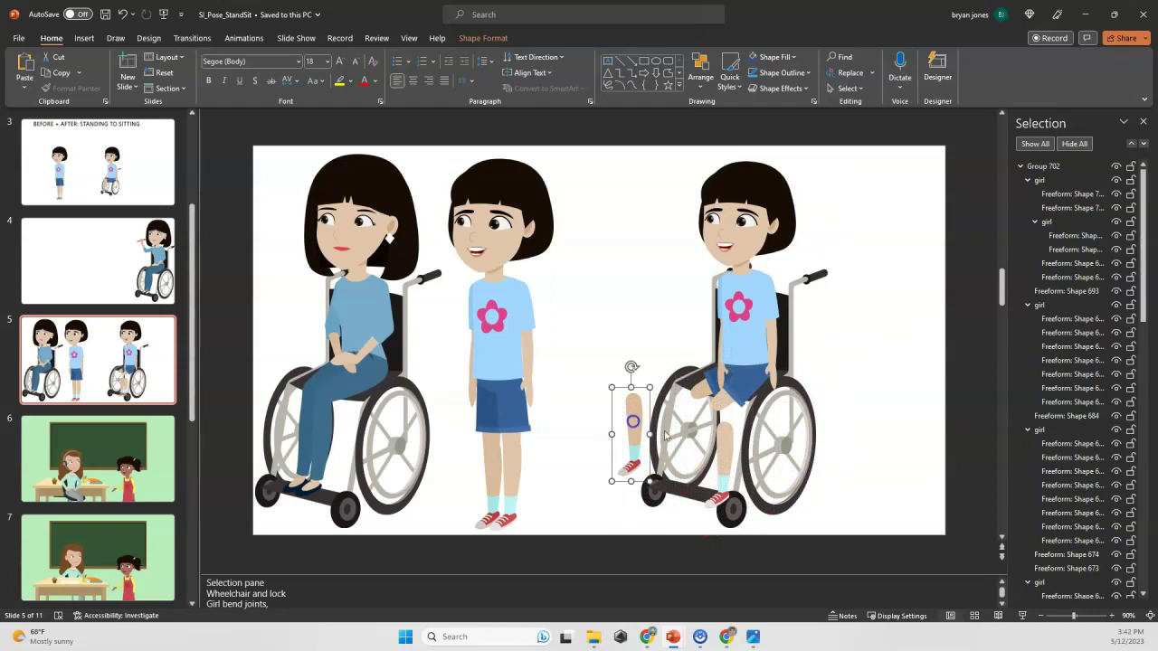
# Group the remaining lower leg with its sock and shoe.
pyautogui.click(711, 503)
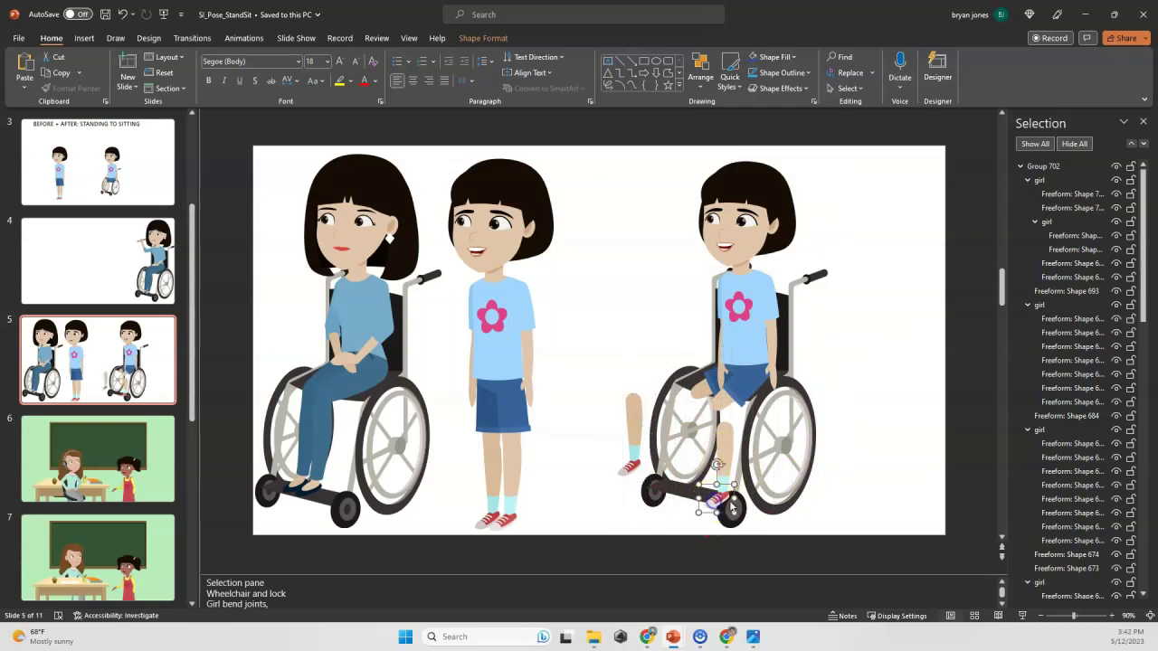
pyautogui.keyDown('shift'); pyautogui.click(724, 450); pyautogui.keyUp('shift')
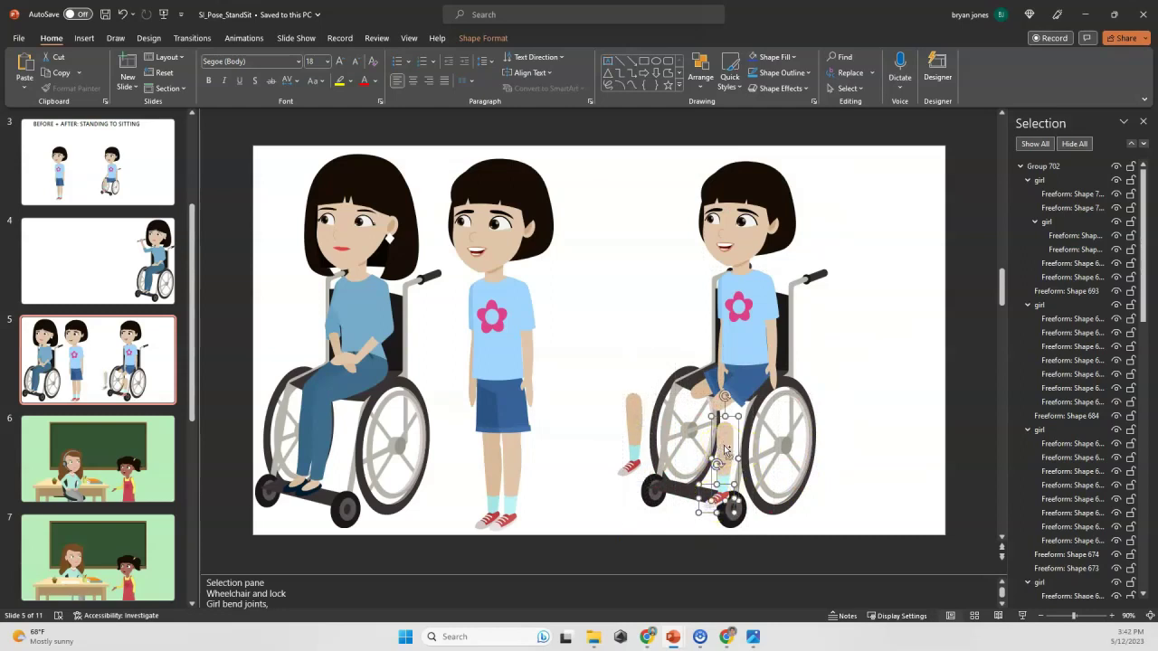
pyautogui.click(716, 447)
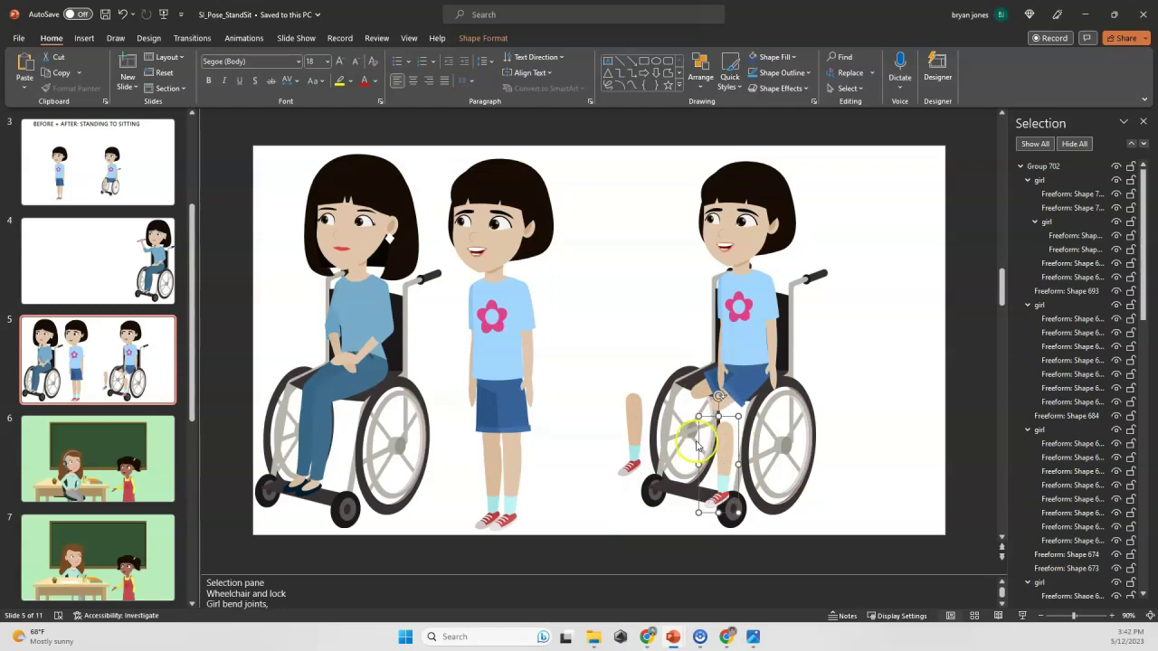
# Try fitting the two lower legs beneath the seated girl's knees.
pyautogui.moveTo(724, 453); pyautogui.dragTo(713, 427)
pyautogui.moveTo(635, 435); pyautogui.dragTo(673, 414)
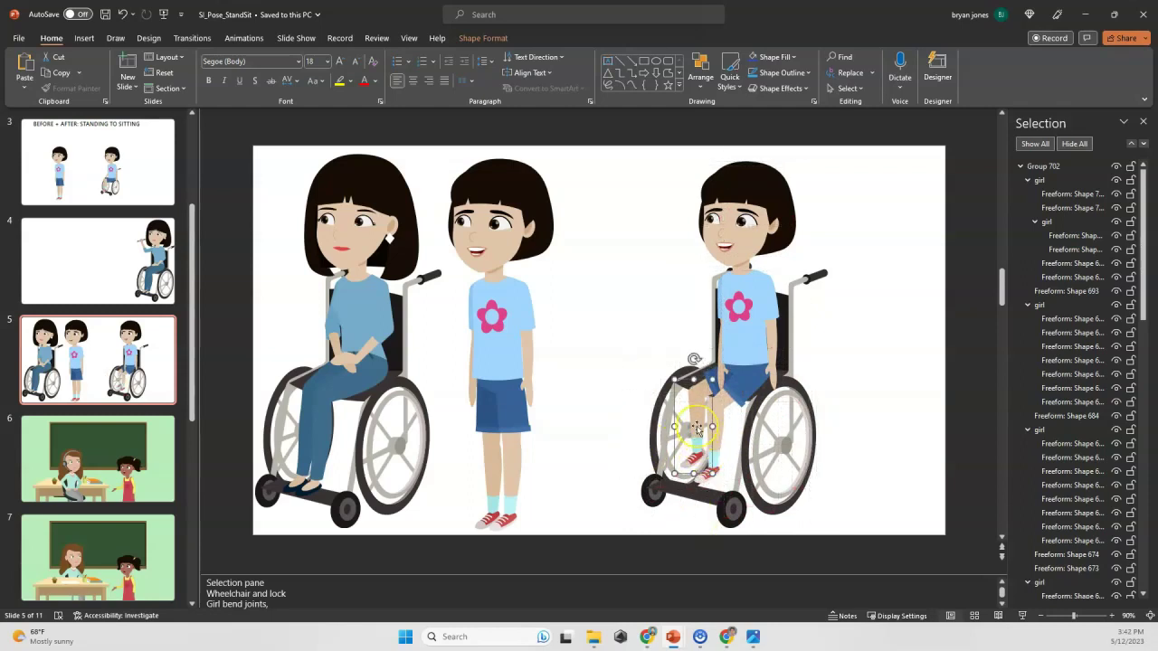
pyautogui.hotkey('ctrl', 'z')
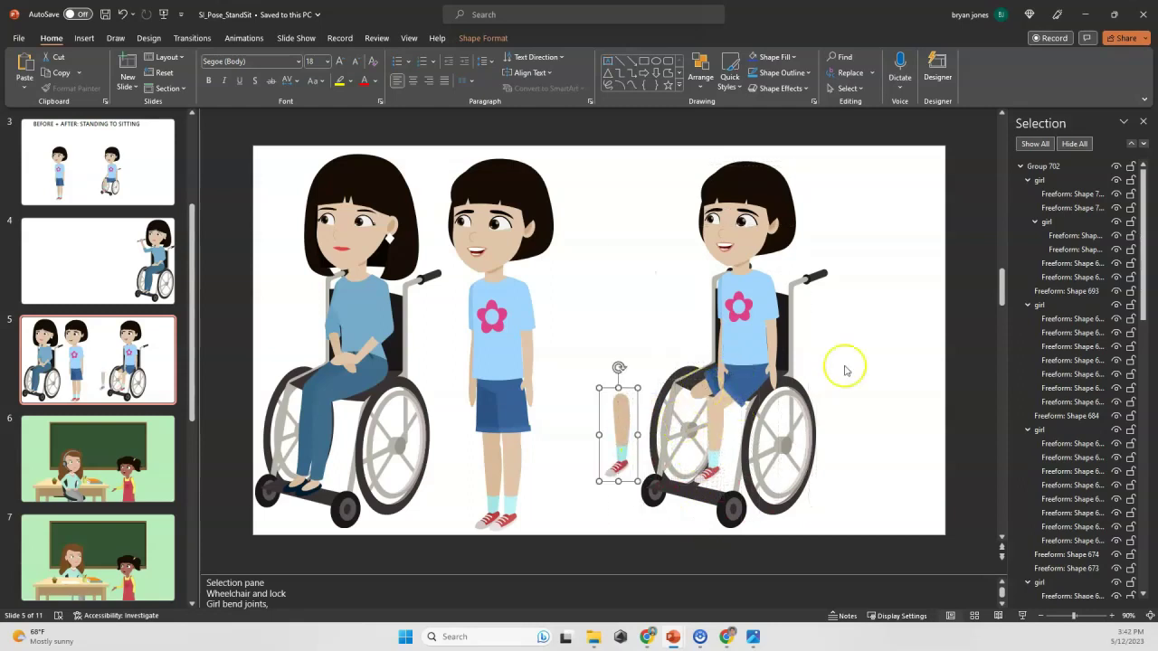
# Group both lower legs in the blank area, with the standing girl shifted clear of them, and enlarge the group proportionally.
pyautogui.moveTo(715, 458); pyautogui.dragTo(638, 436)
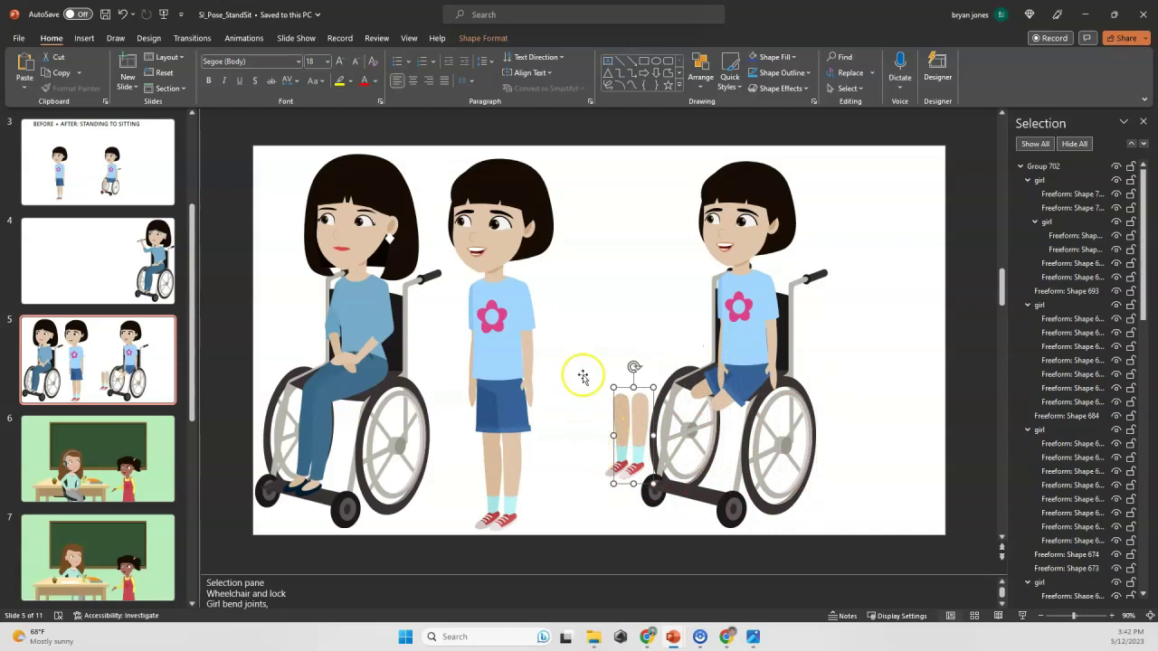
pyautogui.moveTo(584, 374); pyautogui.dragTo(684, 514)
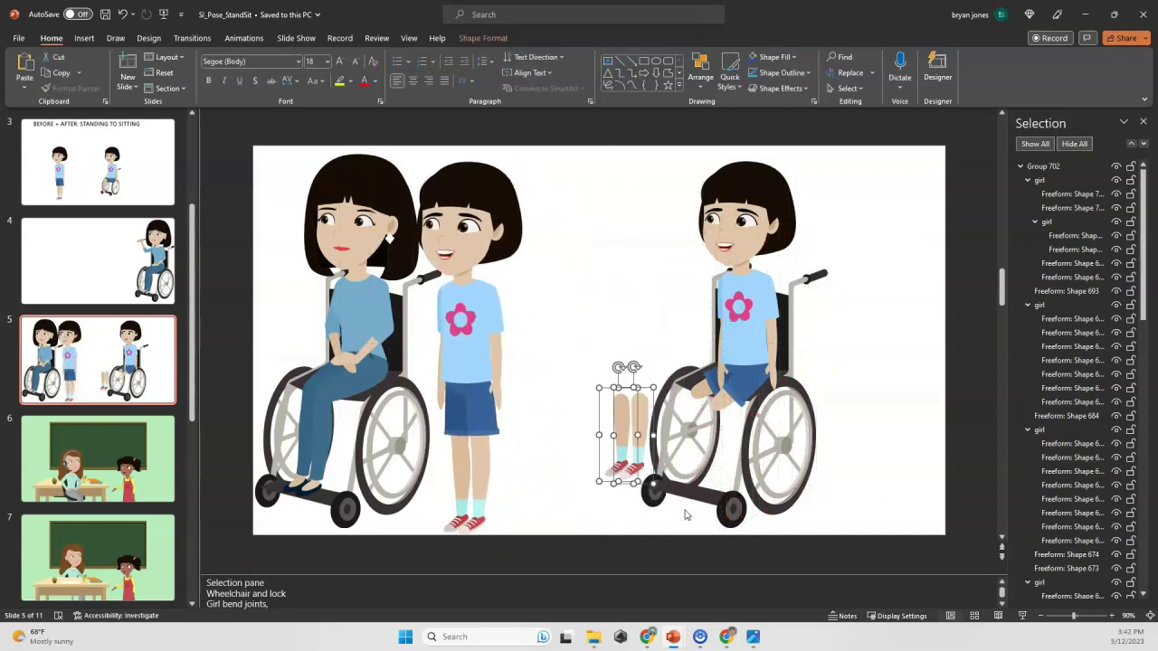
pyautogui.hotkey('ctrl', 'g')
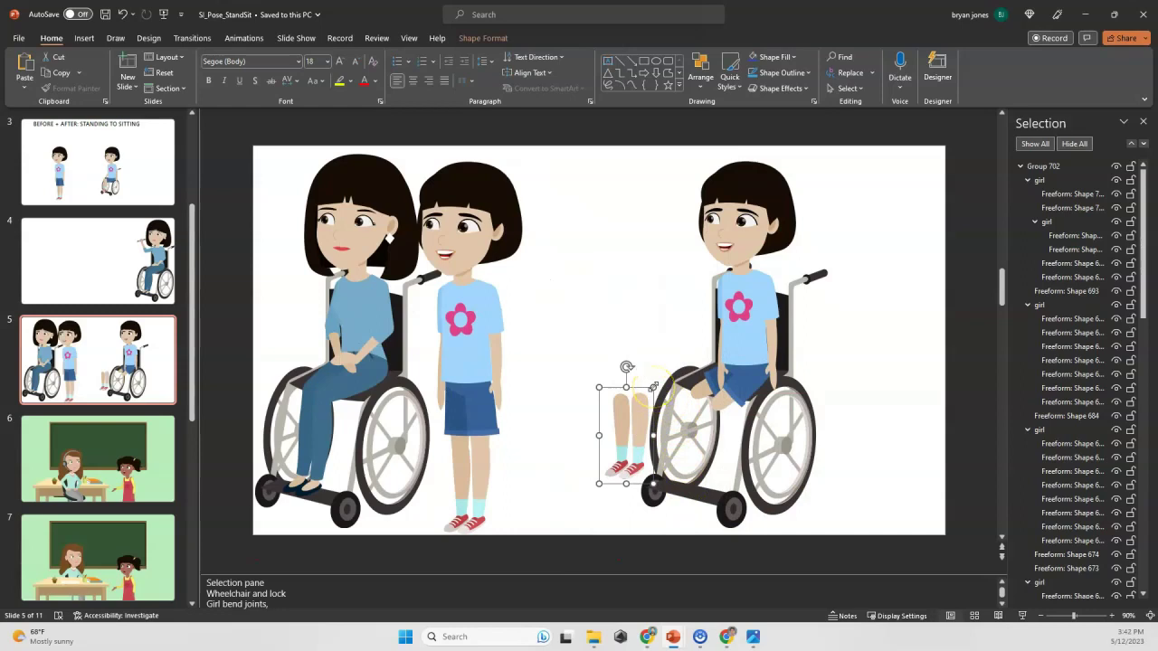
pyautogui.moveTo(653, 387)
pyautogui.mouseDown()
pyautogui.moveTo(667, 409)
pyautogui.moveTo(713, 422)
pyautogui.moveTo(634, 389)
pyautogui.mouseUp()
# Rotate the seated girl's front thigh slightly further toward horizontal.
pyautogui.click(736, 389)
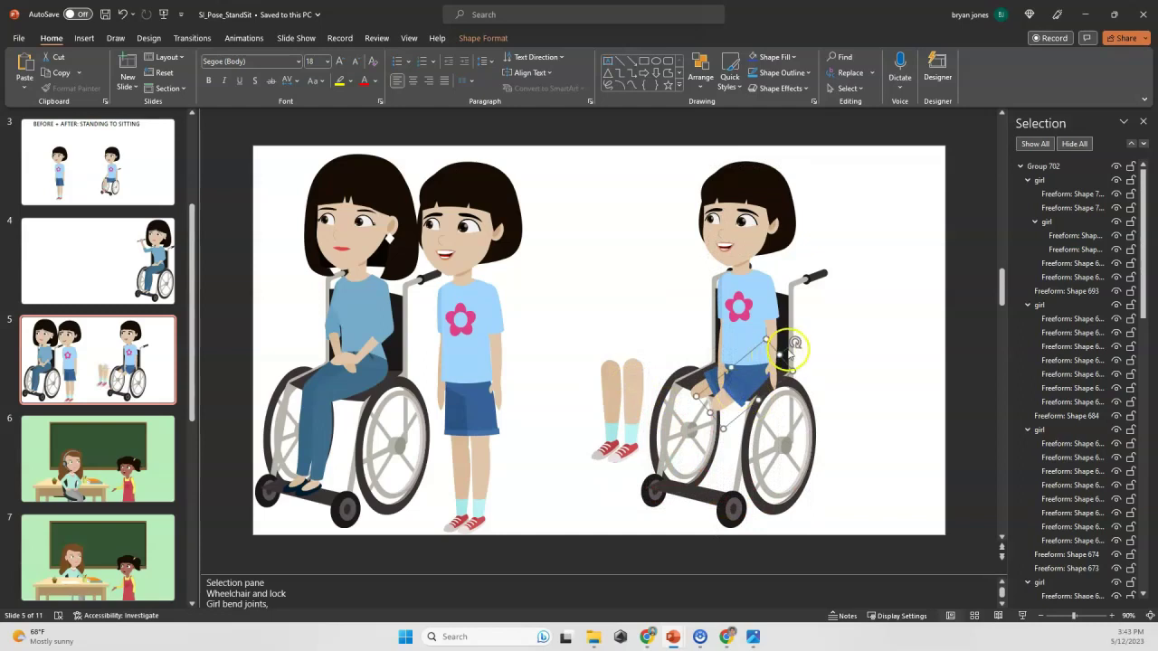
pyautogui.moveTo(795, 343); pyautogui.dragTo(799, 346)
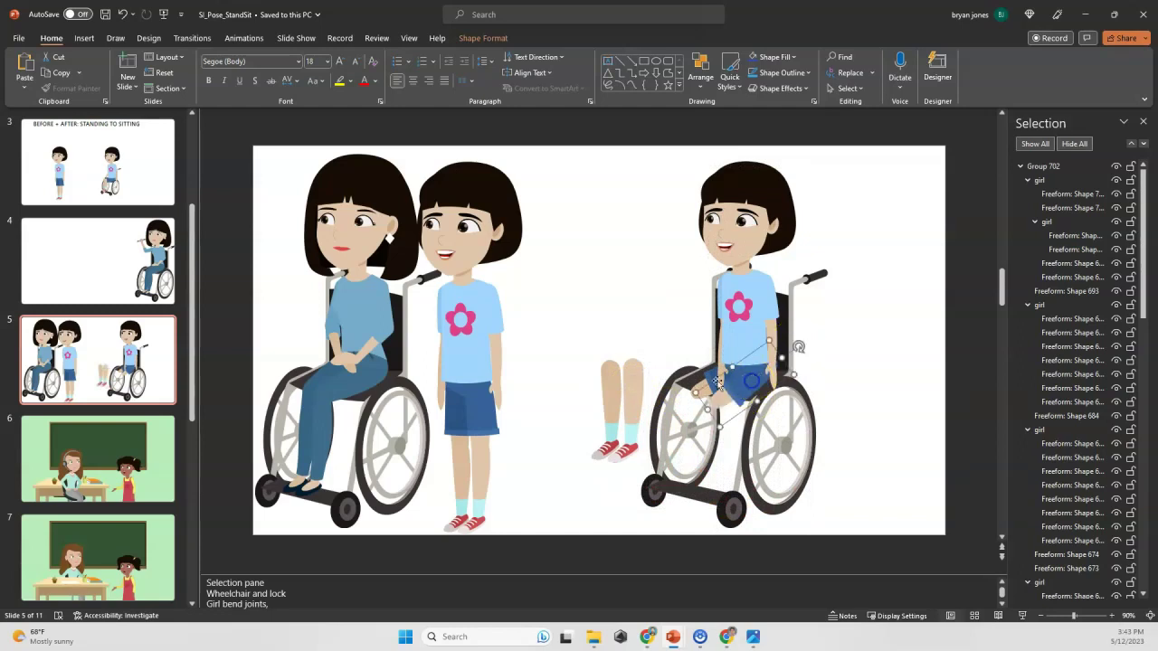
# Ungroup the enlarged lower legs and place each one beneath its knee with the shoes on the wheelchair's footrest.
pyautogui.click(636, 394)
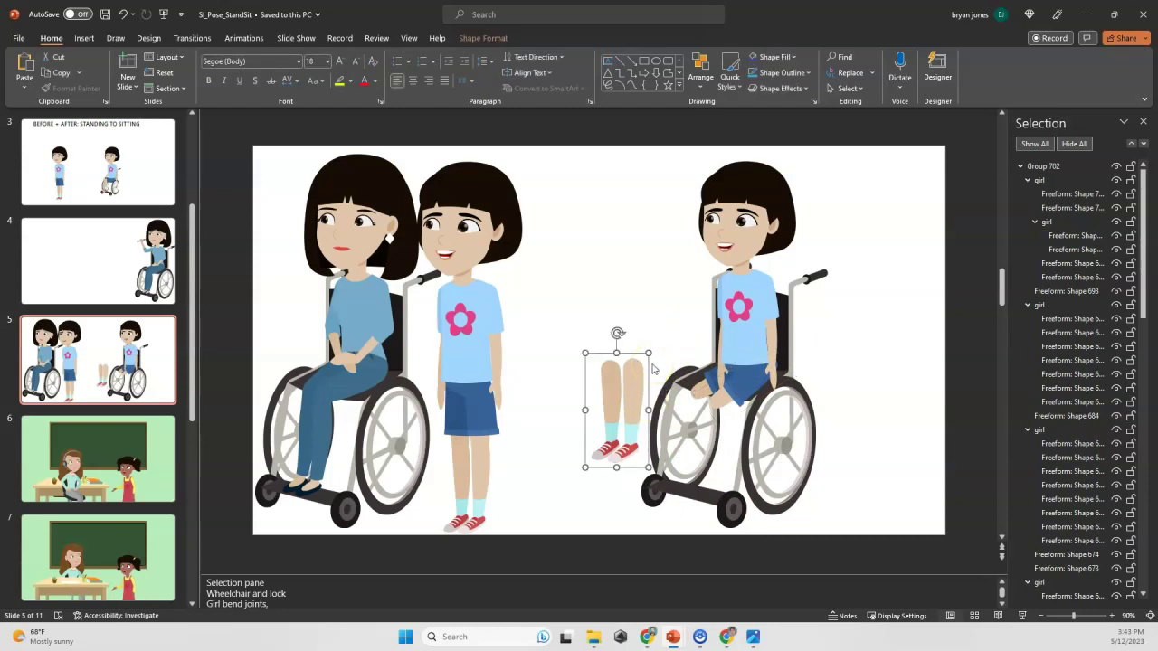
pyautogui.rightClick(634, 378)
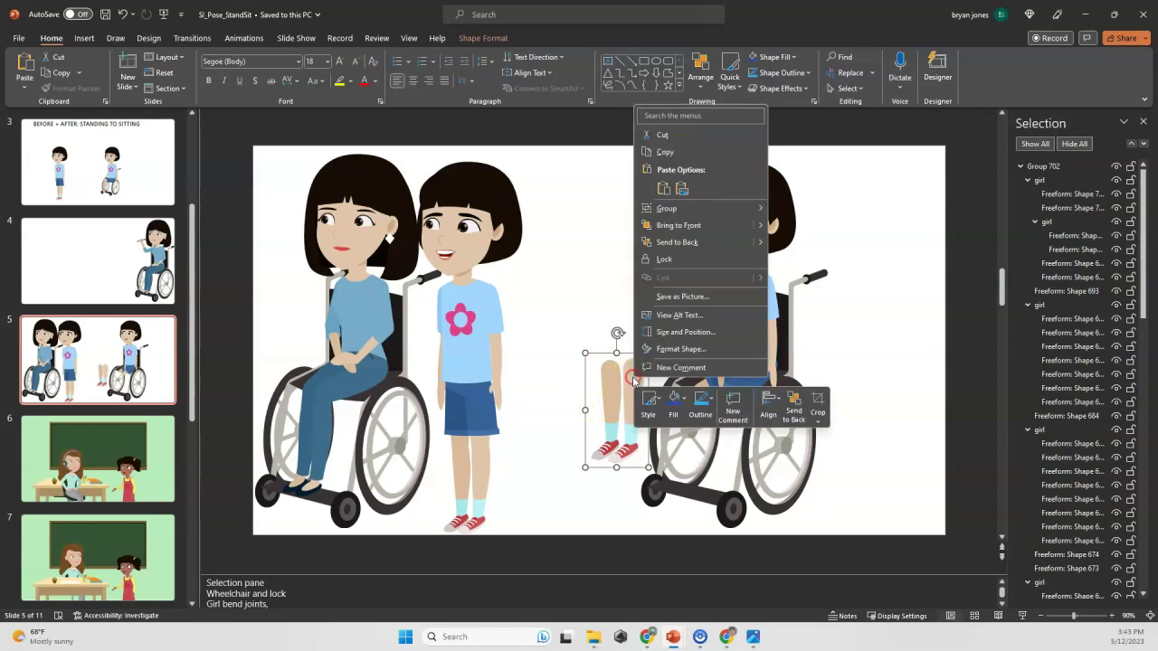
pyautogui.moveTo(693, 219)
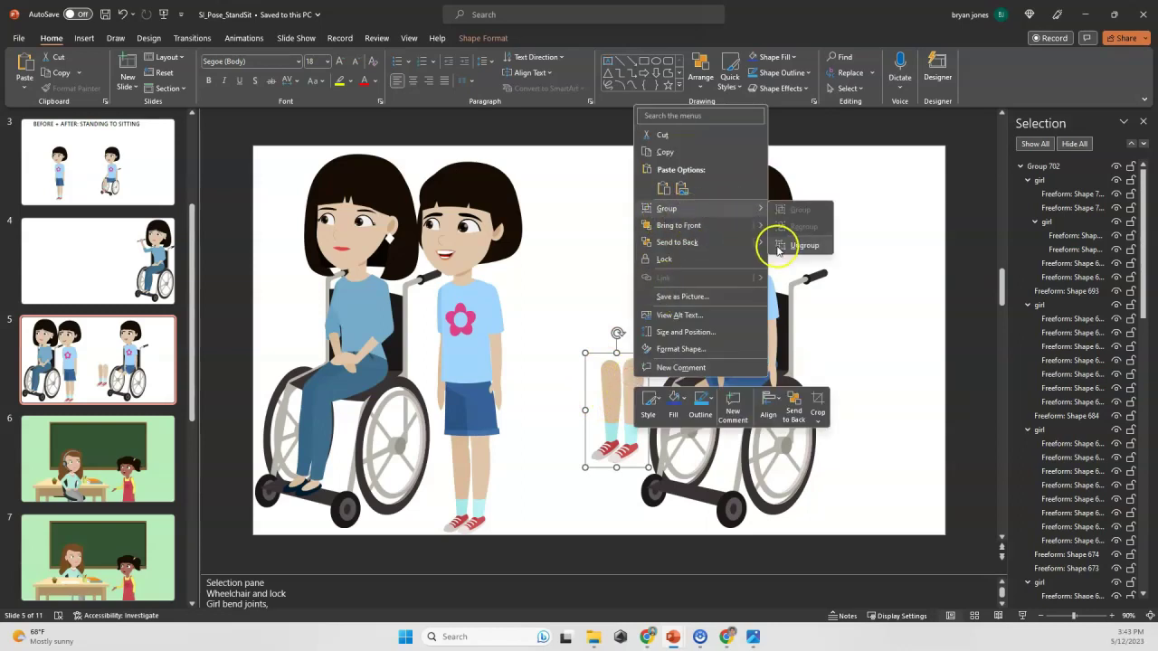
pyautogui.click(774, 244)
pyautogui.click(638, 267)
pyautogui.moveTo(634, 382); pyautogui.dragTo(695, 424)
# Rotate the seated girl's rear thigh slightly and nudge it so it lines up with the knee of its lower leg.
pyautogui.click(710, 372)
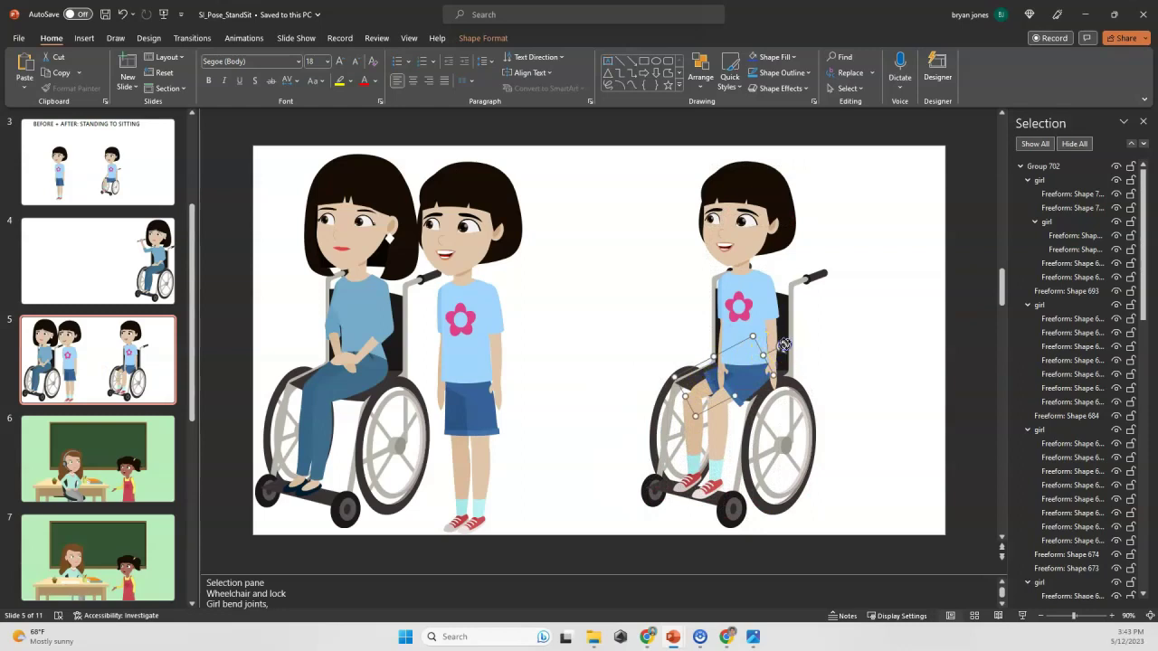
pyautogui.moveTo(784, 345); pyautogui.dragTo(772, 340)
pyautogui.click(702, 382)
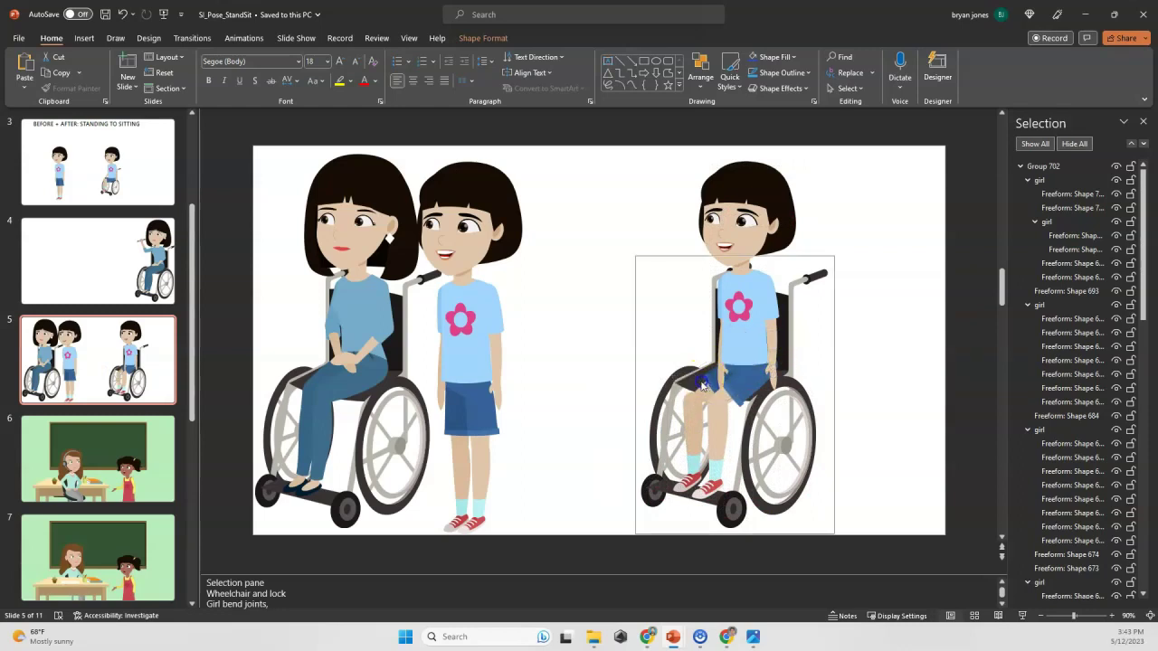
pyautogui.click(705, 386)
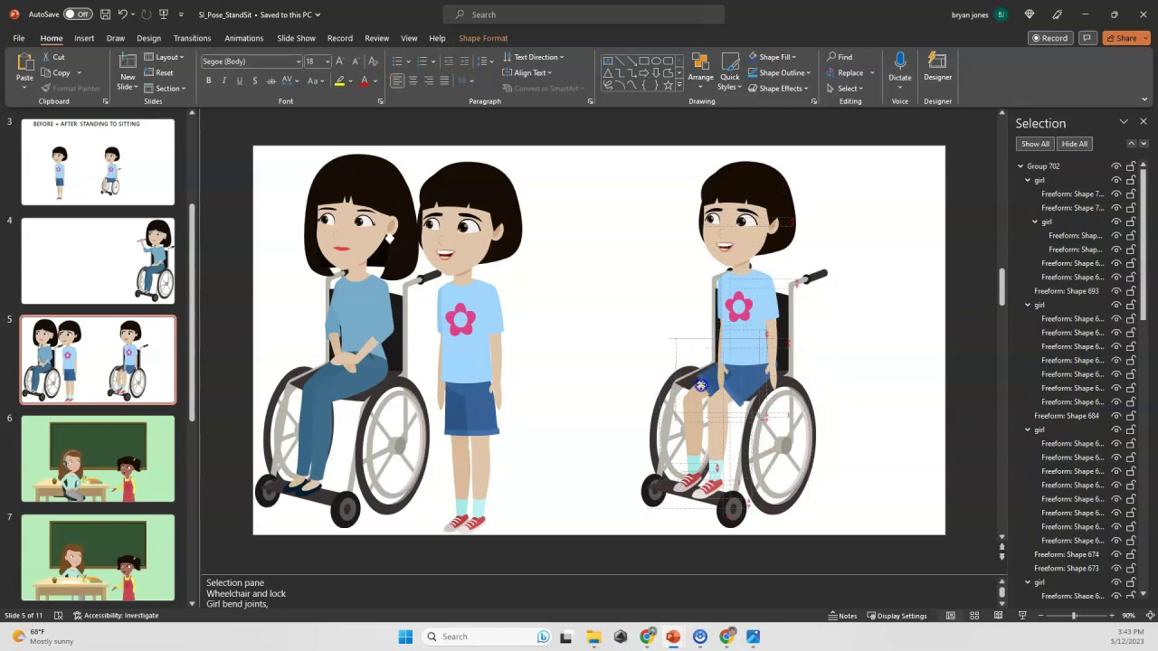
pyautogui.moveTo(700, 385); pyautogui.dragTo(700, 386)
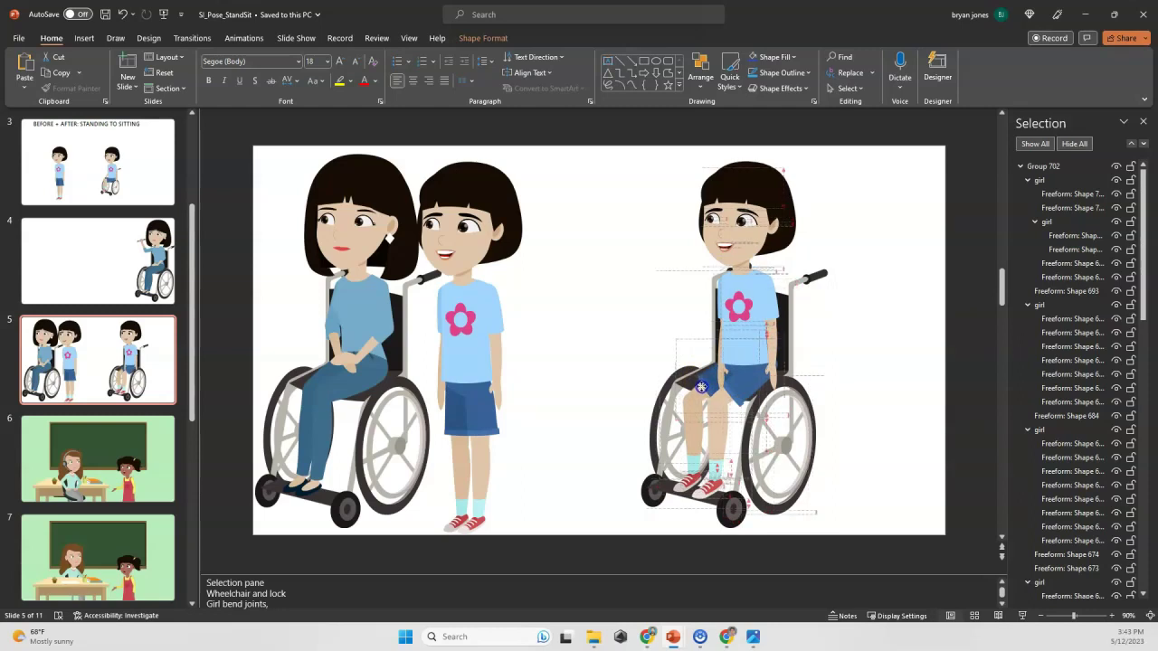
pyautogui.click(660, 336)
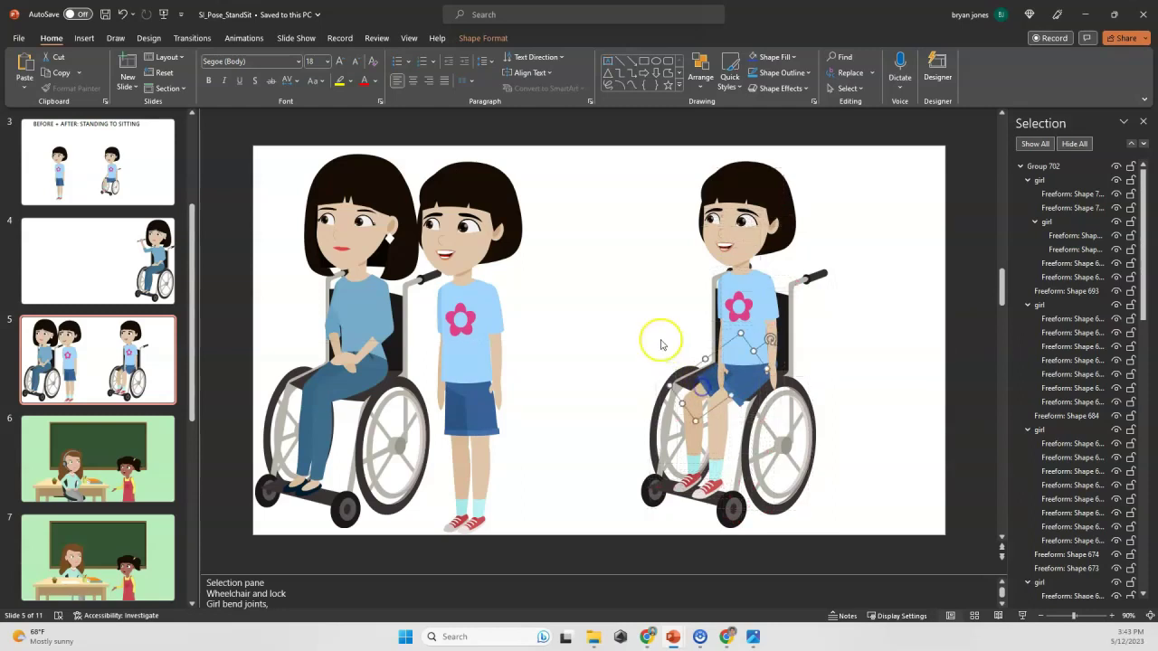
# Ungroup the seated girl's upper body so that her hand, forearm and upper arm can be posed separately.
pyautogui.click(721, 368)
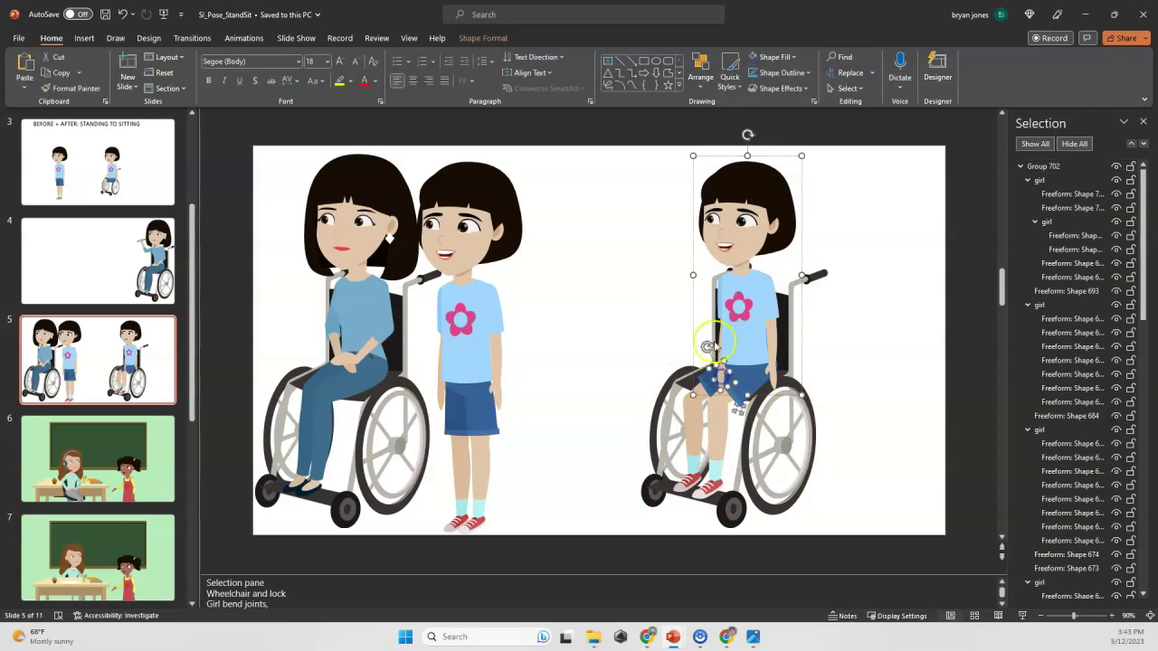
pyautogui.click(846, 266)
pyautogui.click(717, 232)
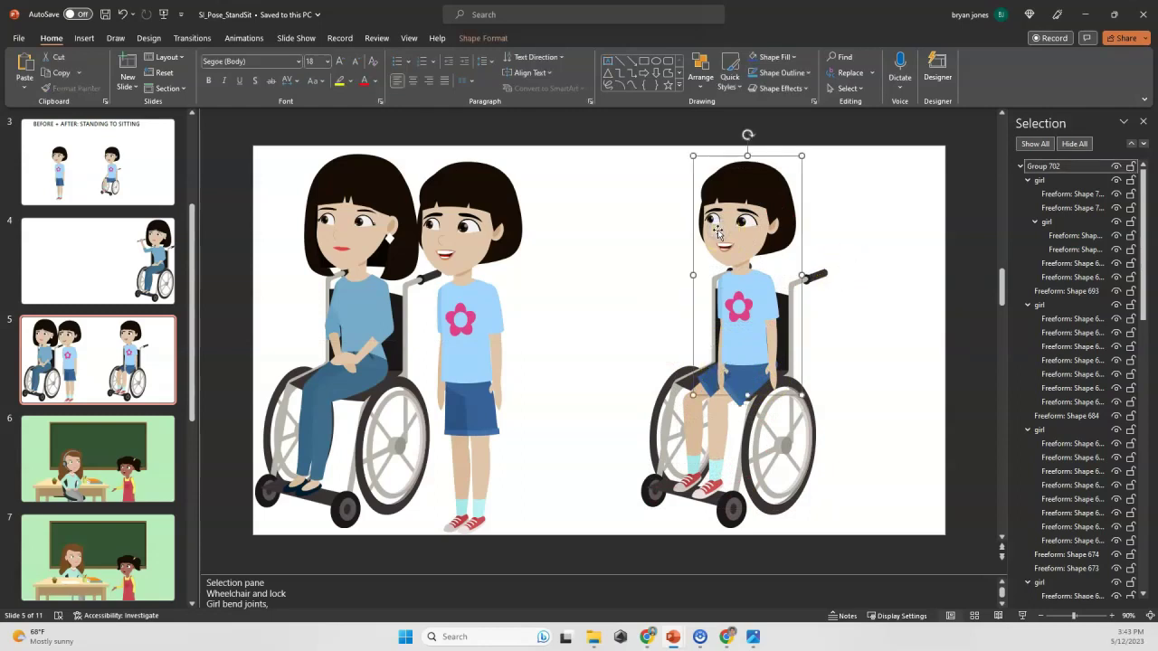
pyautogui.hotkey('ctrl', 'shift', 'g')
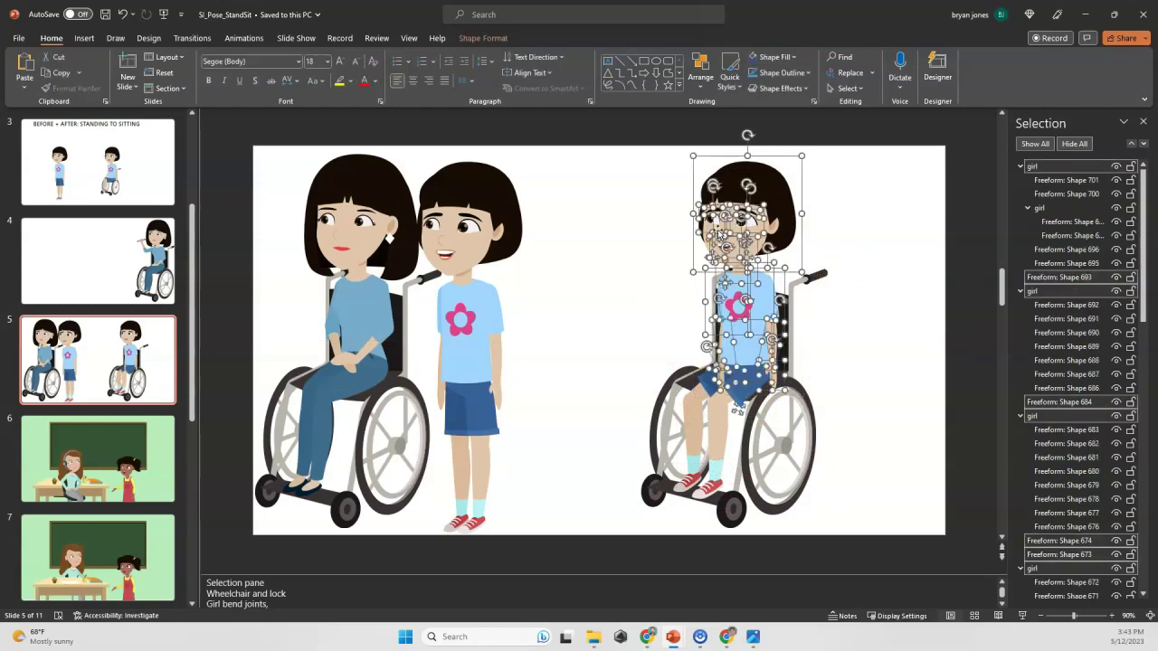
pyautogui.click(899, 360)
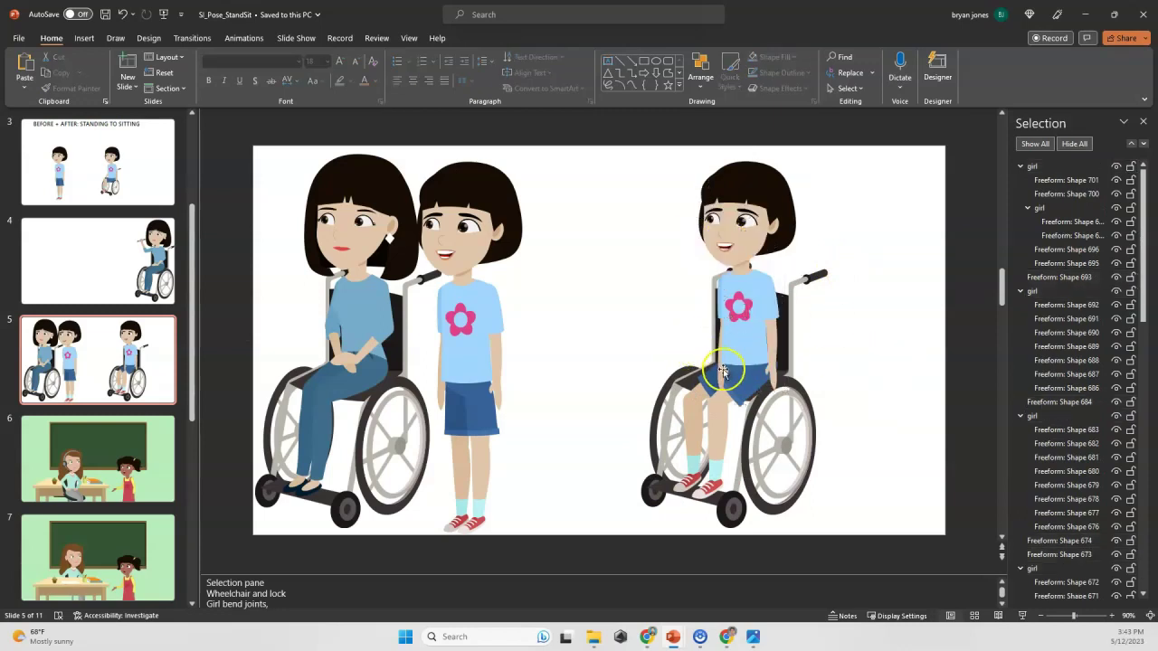
# Move the seated girl's front hand off her lap onto the rim of the nearest wheel and rotate it to rest there.
pyautogui.click(713, 369)
pyautogui.moveTo(712, 369); pyautogui.dragTo(680, 360)
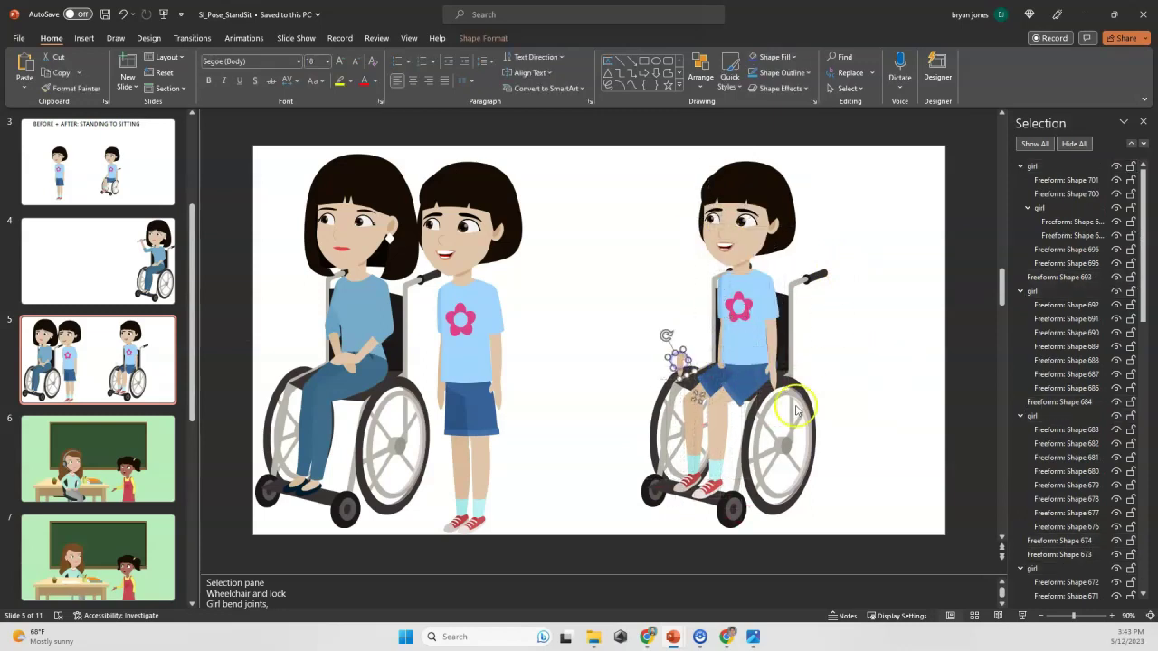
pyautogui.rightClick(684, 361)
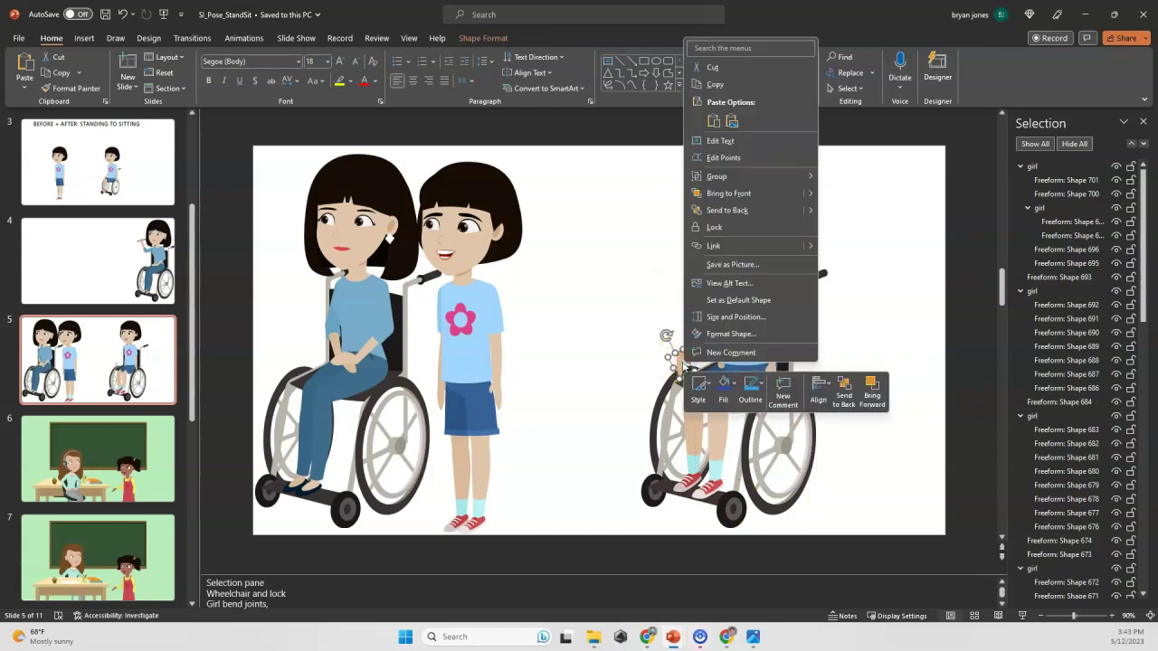
pyautogui.click(714, 226)
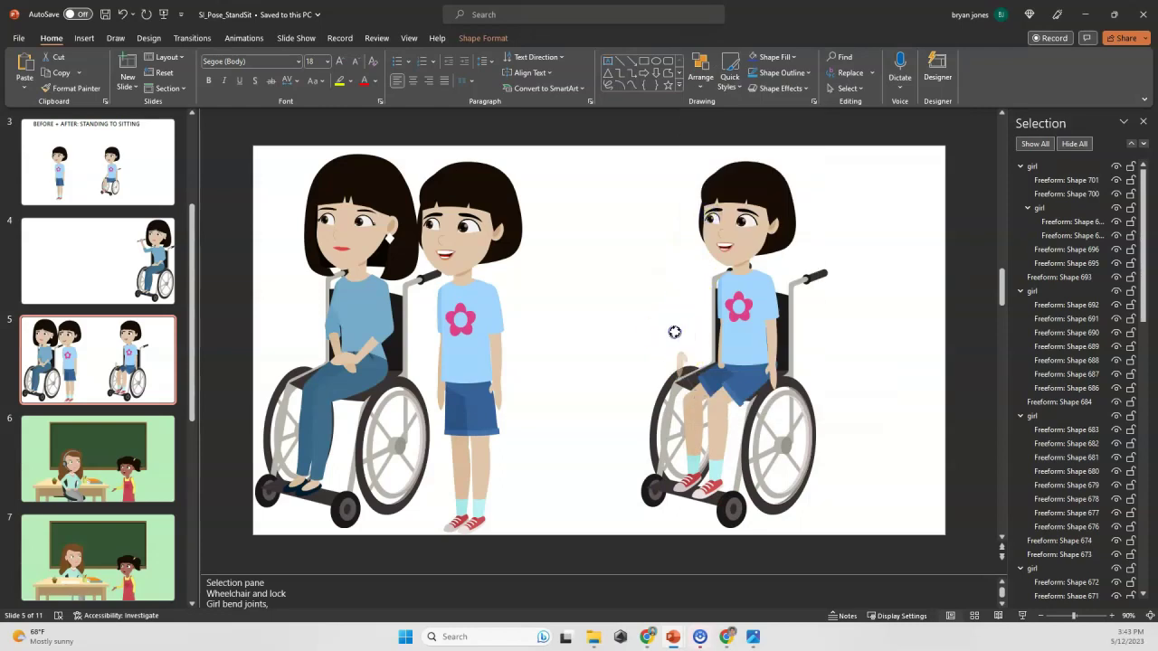
pyautogui.moveTo(685, 335); pyautogui.dragTo(678, 367)
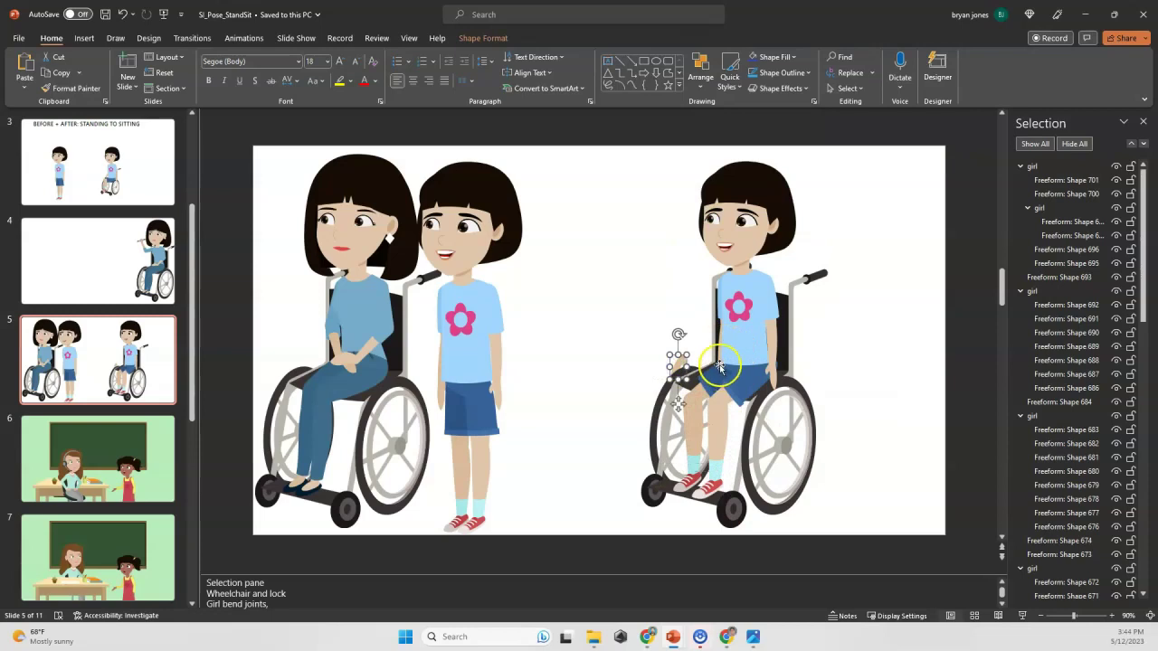
# Rotate the seated girl's front forearm outward and move it so its wrist meets the hand on the wheel.
pyautogui.click(719, 365)
pyautogui.moveTo(720, 300); pyautogui.dragTo(760, 314)
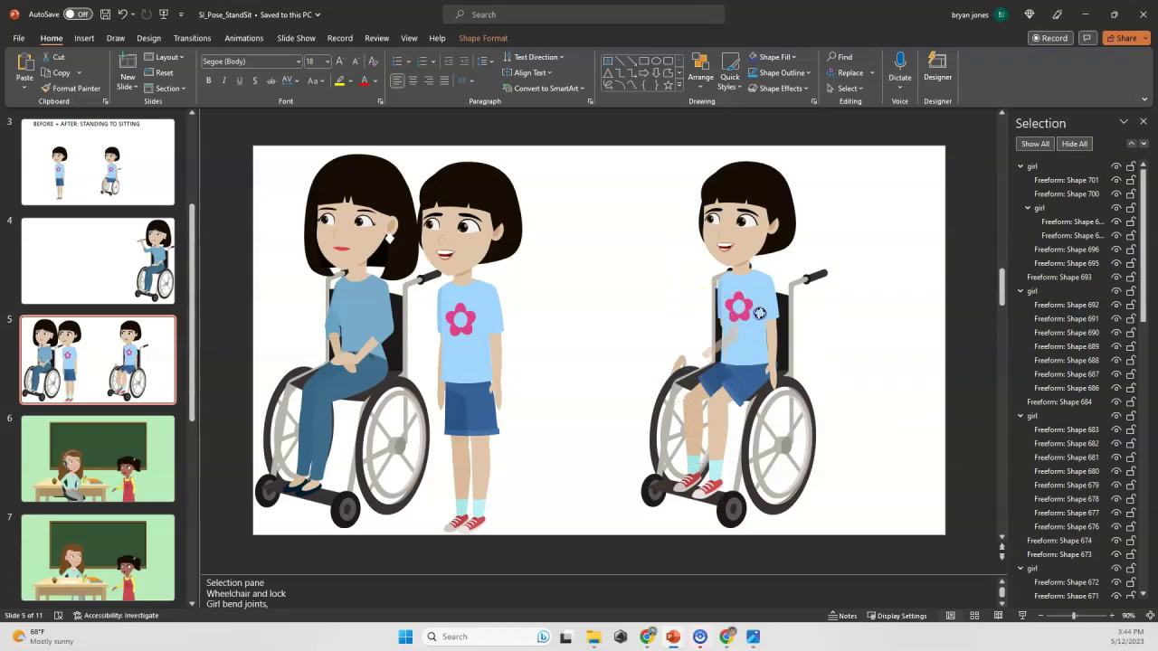
pyautogui.moveTo(716, 346); pyautogui.dragTo(694, 349)
# Rotate the front upper arm and sleeve outward and align them with the shoulder and the forearm's elbow.
pyautogui.click(725, 312)
pyautogui.click(733, 247)
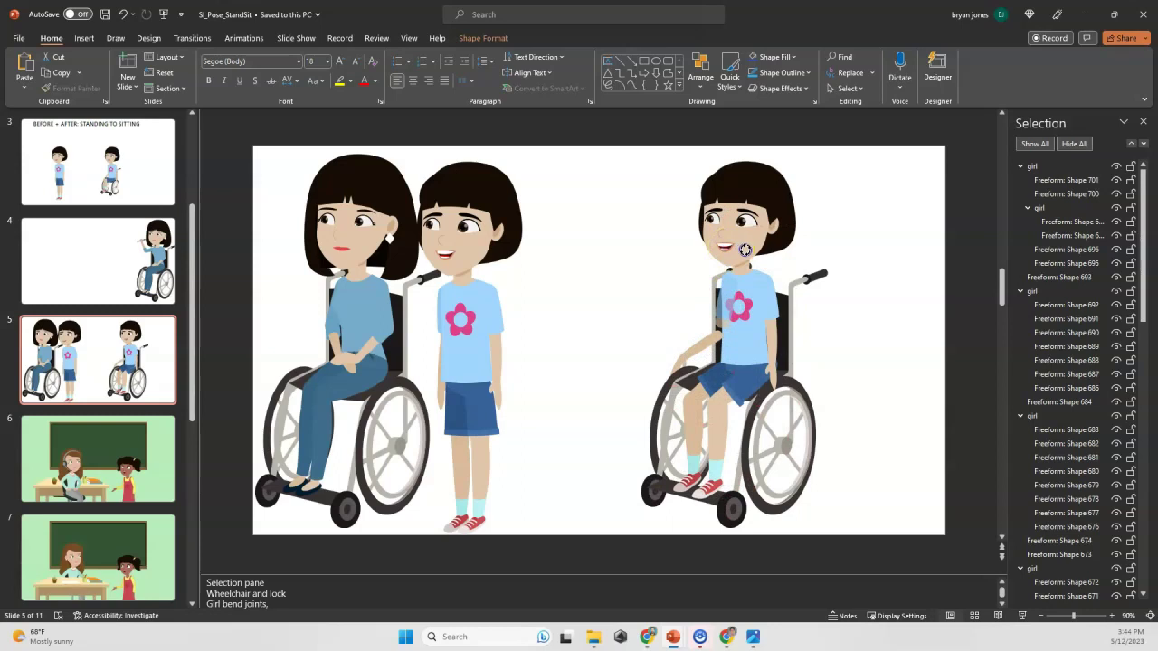
pyautogui.moveTo(746, 250); pyautogui.dragTo(746, 251)
pyautogui.moveTo(720, 316); pyautogui.dragTo(702, 343)
pyautogui.click(699, 351)
pyautogui.click(677, 333)
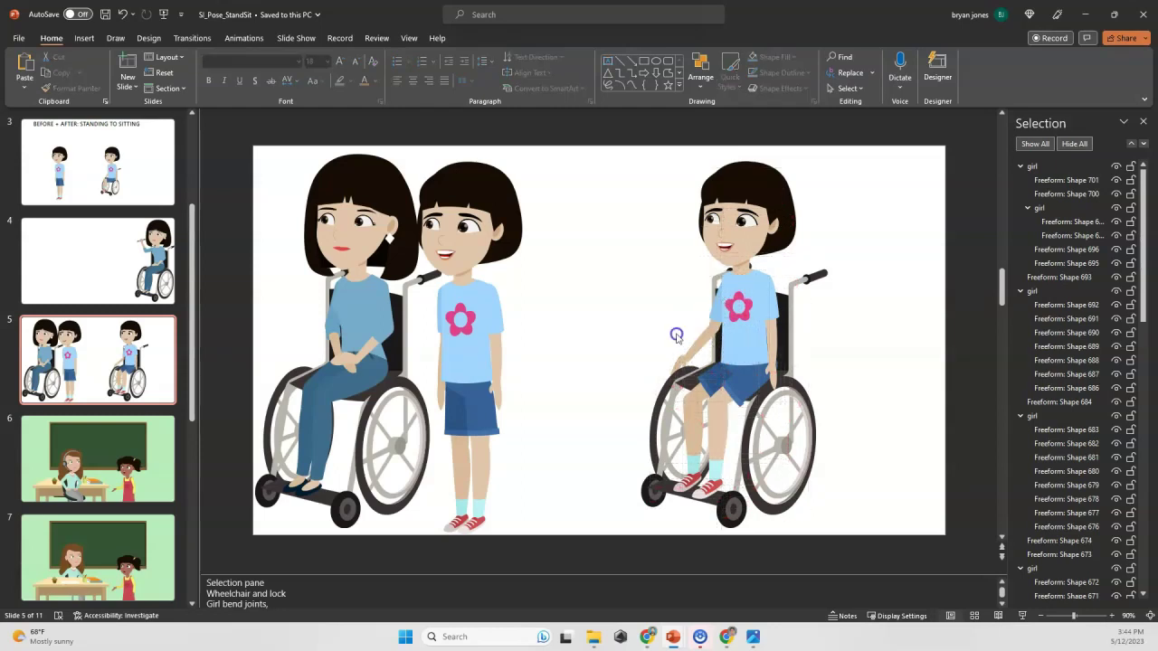
# Fine-tune the front hand's position with a slight nudge so it lines up with the wrist.
pyautogui.click(679, 361)
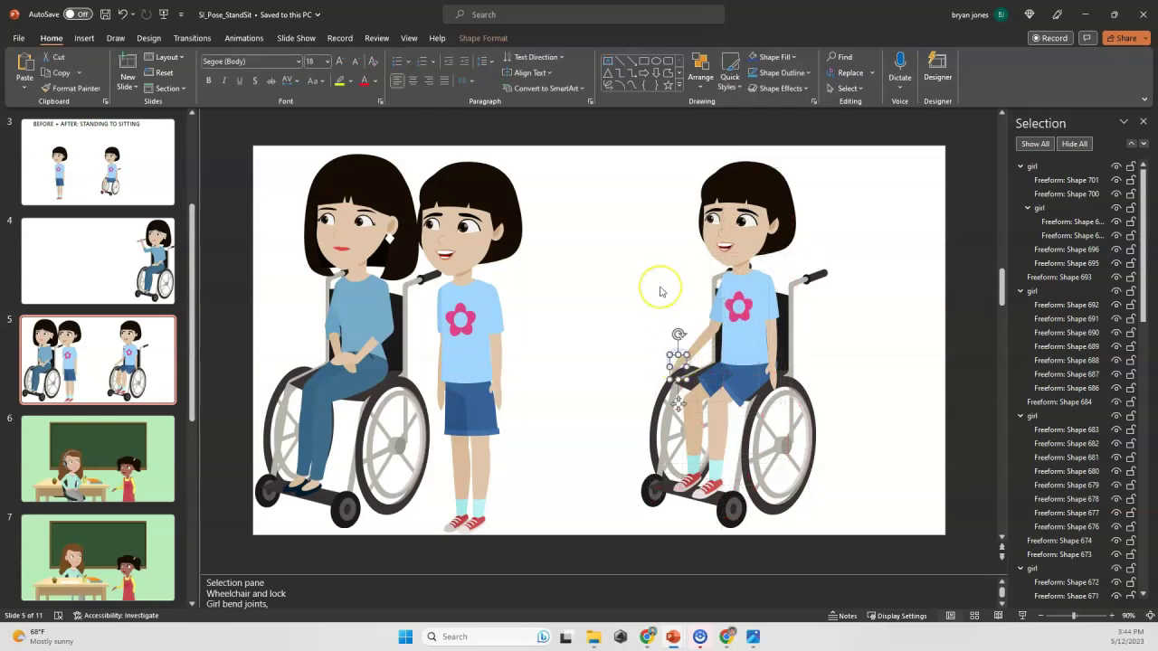
pyautogui.hotkey('ctrl', 'z')
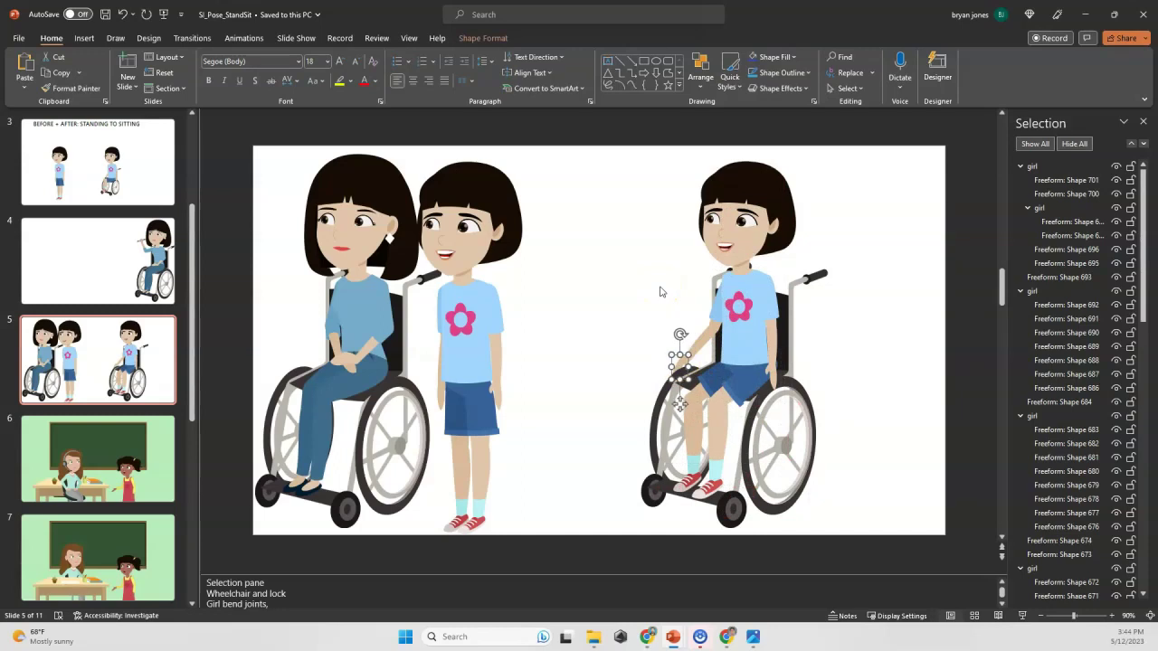
pyautogui.press('Right')
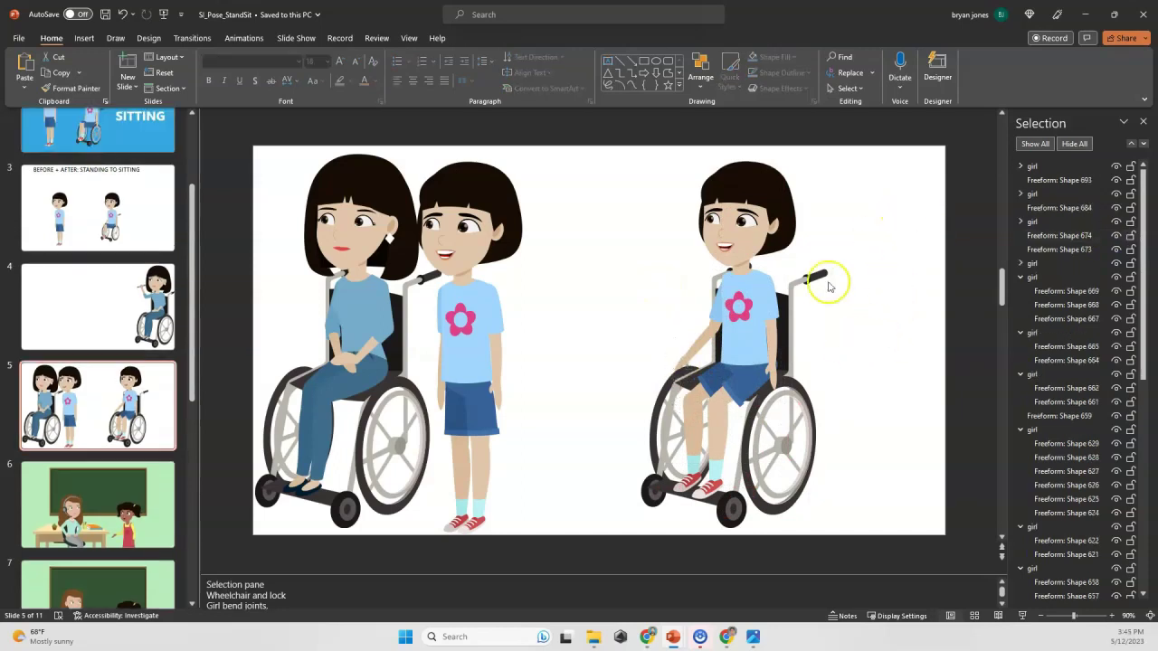
# Find the locked woman wheelchair group among the slide's objects and unlock it.
pyautogui.moveTo(1143, 184); pyautogui.dragTo(1155, 465)
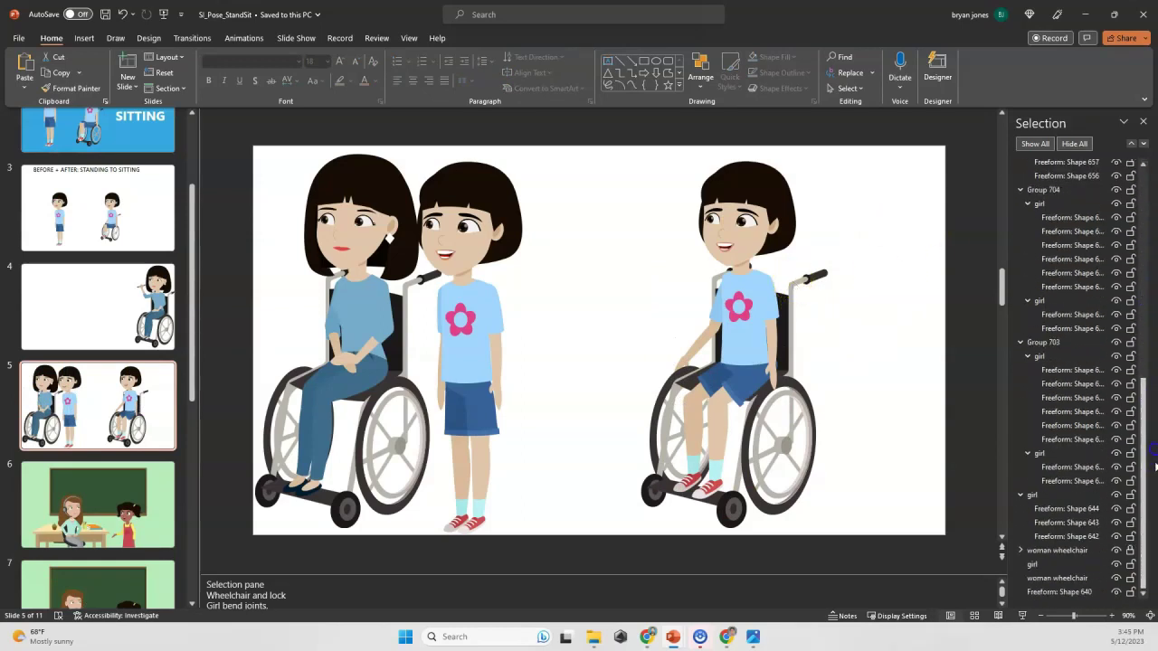
pyautogui.doubleClick(1053, 551)
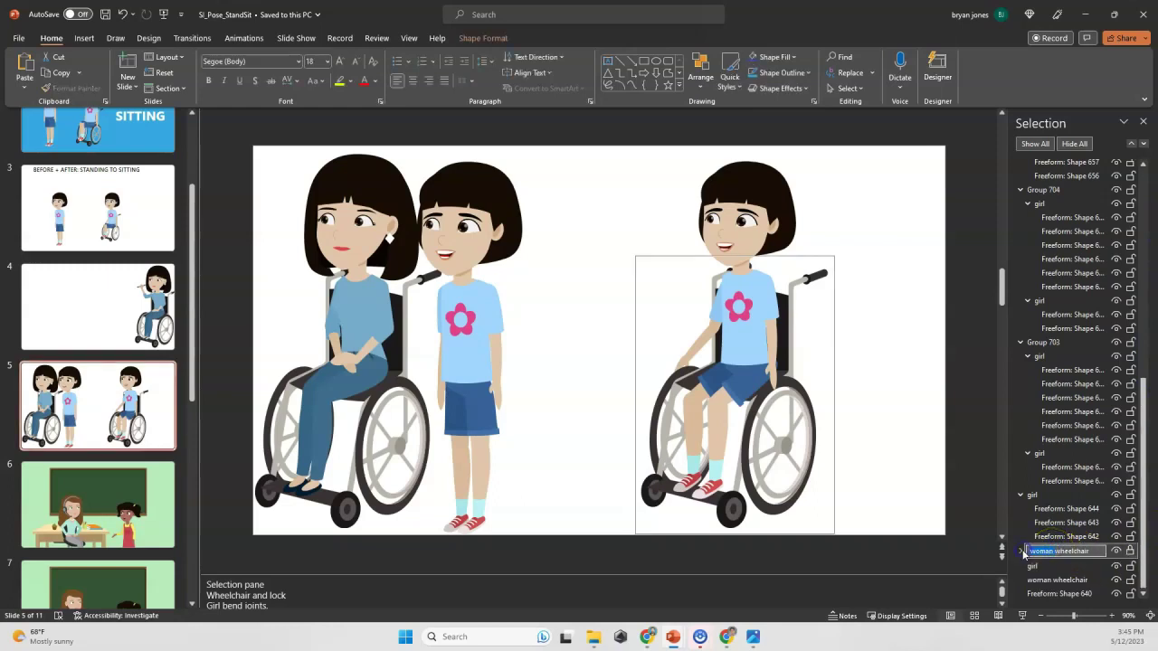
pyautogui.click(1130, 551)
pyautogui.click(912, 237)
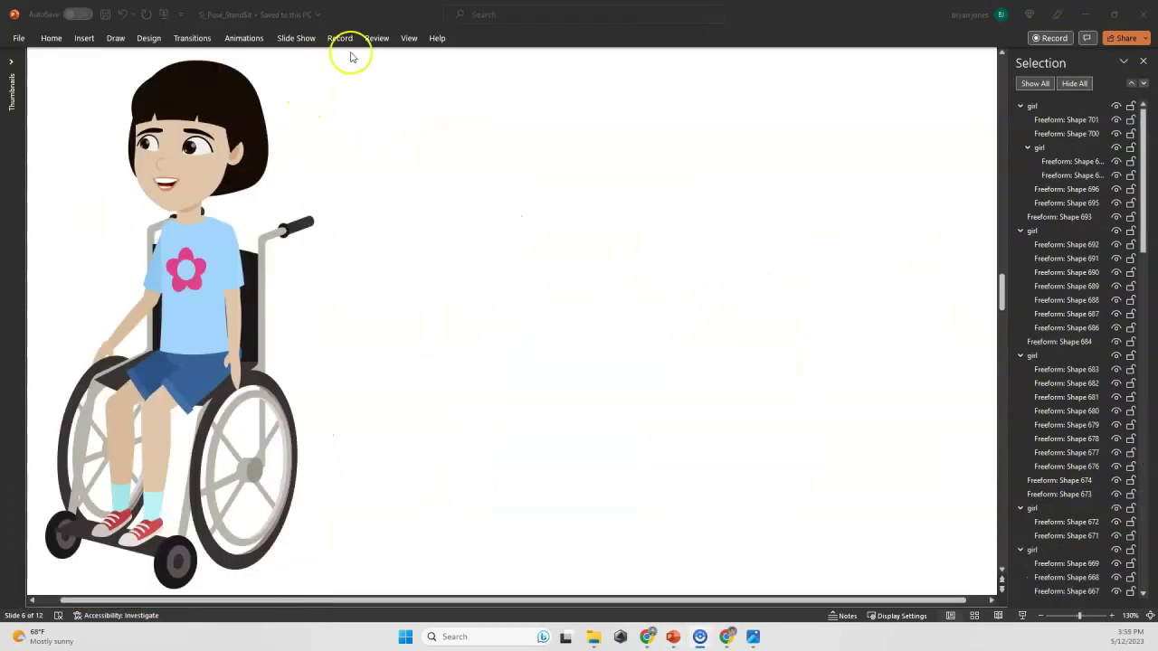
# Group all the seated girl's parts with the wheelchair, and hide and show the group to check that it is complete.
pyautogui.click(281, 109)
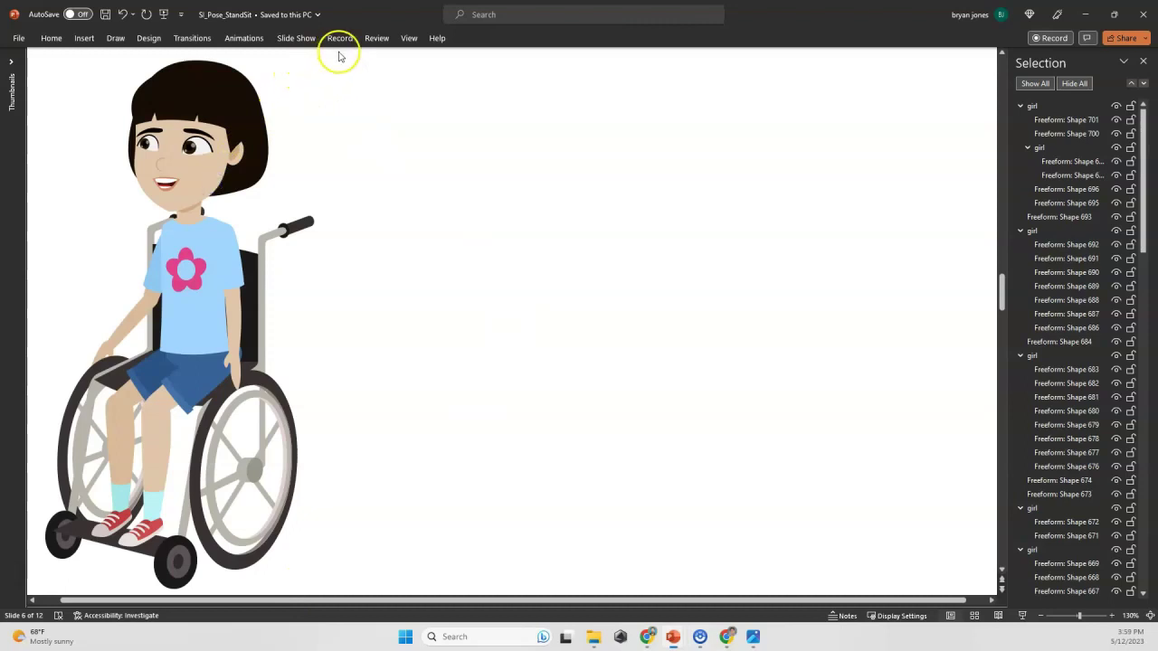
pyautogui.moveTo(338, 51); pyautogui.dragTo(14, 600)
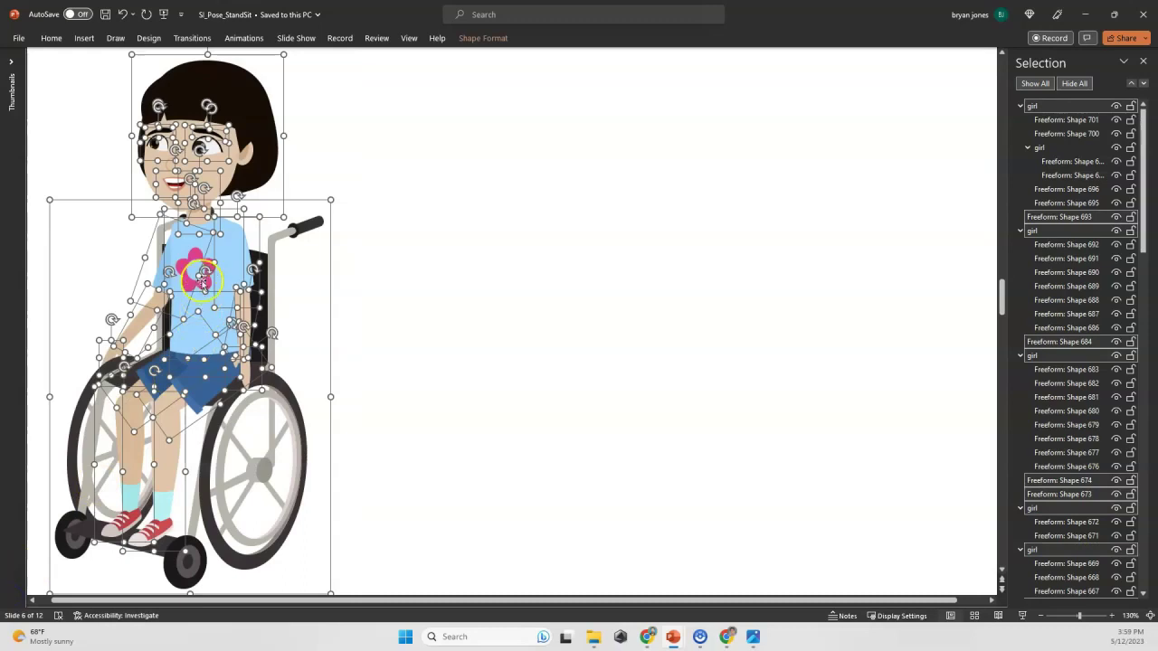
pyautogui.rightClick(232, 94)
pyautogui.moveTo(282, 195)
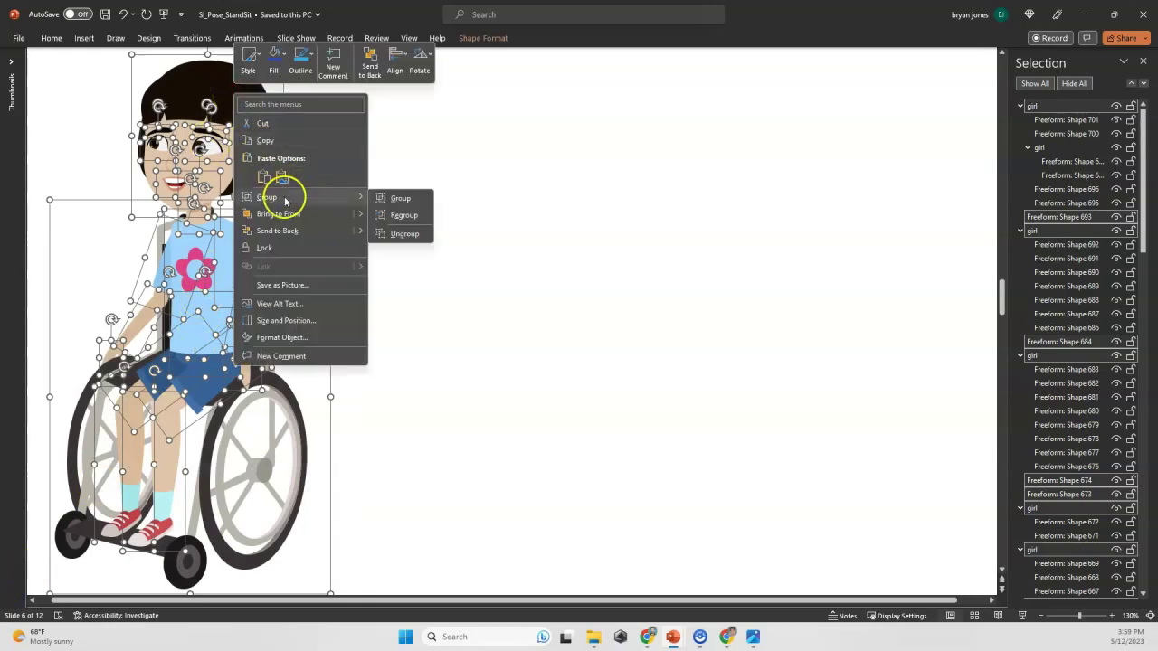
pyautogui.click(392, 198)
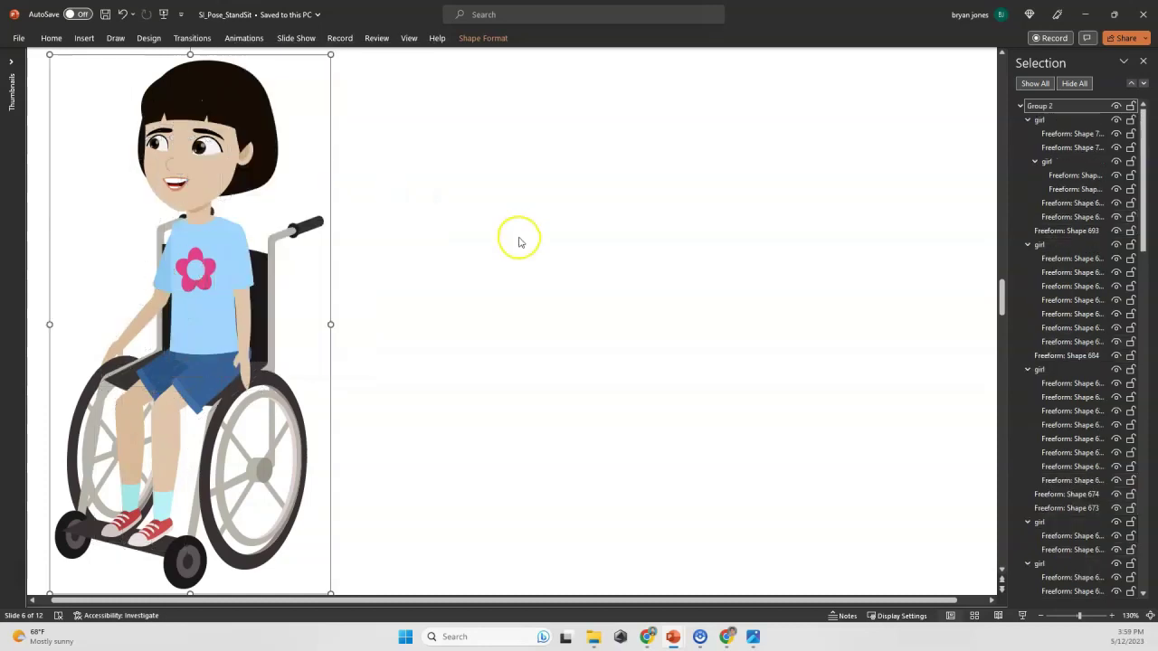
pyautogui.click(1115, 106)
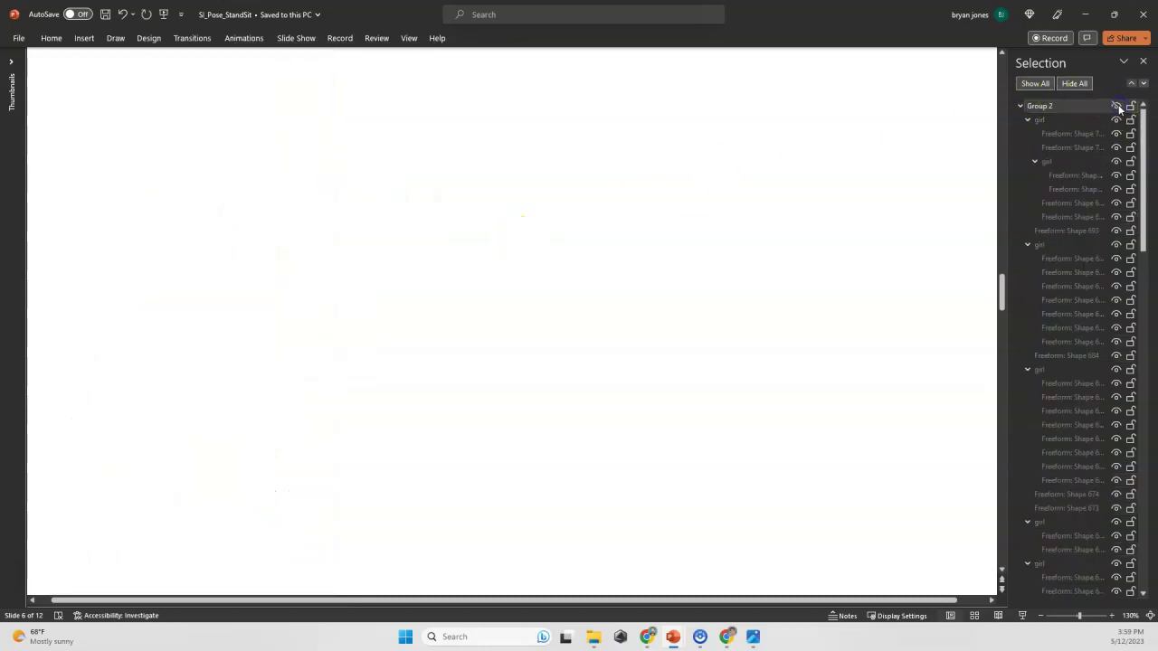
pyautogui.click(1115, 106)
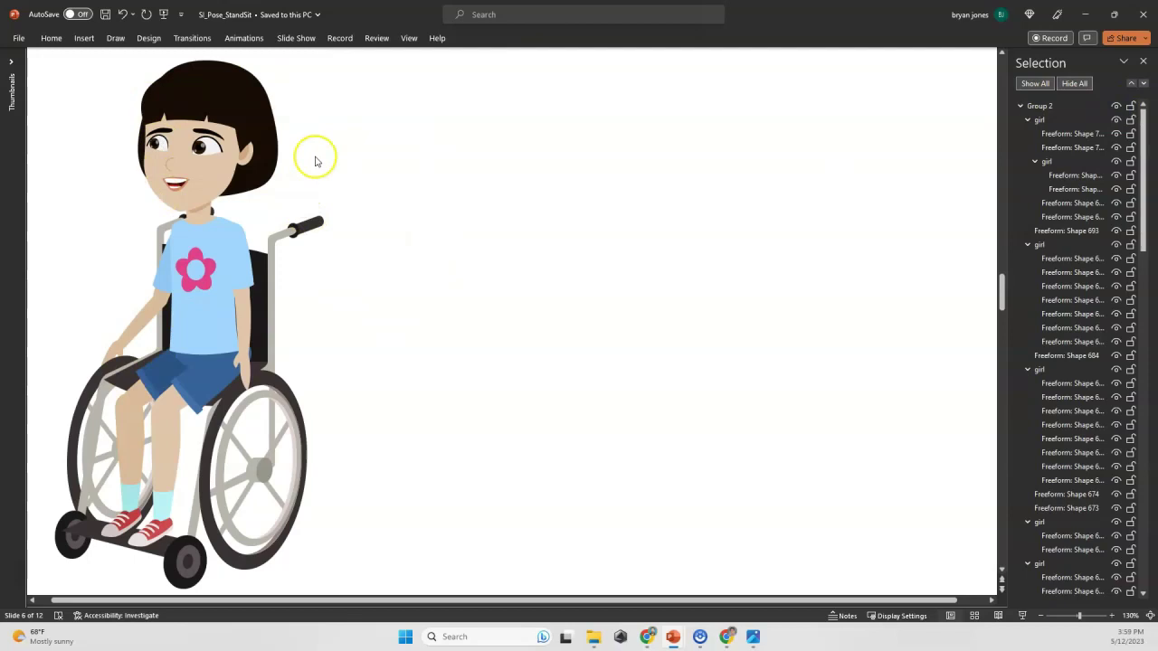
# Start saving the grouped girl in the wheelchair as a picture and display the available file formats.
pyautogui.rightClick(195, 100)
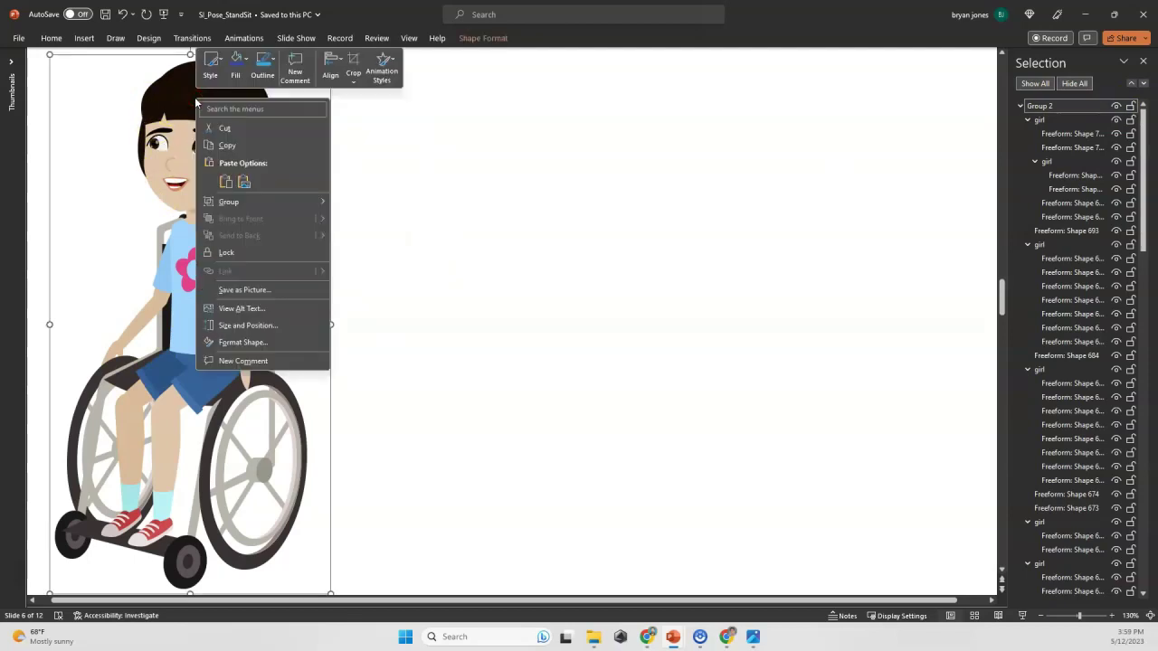
pyautogui.click(241, 289)
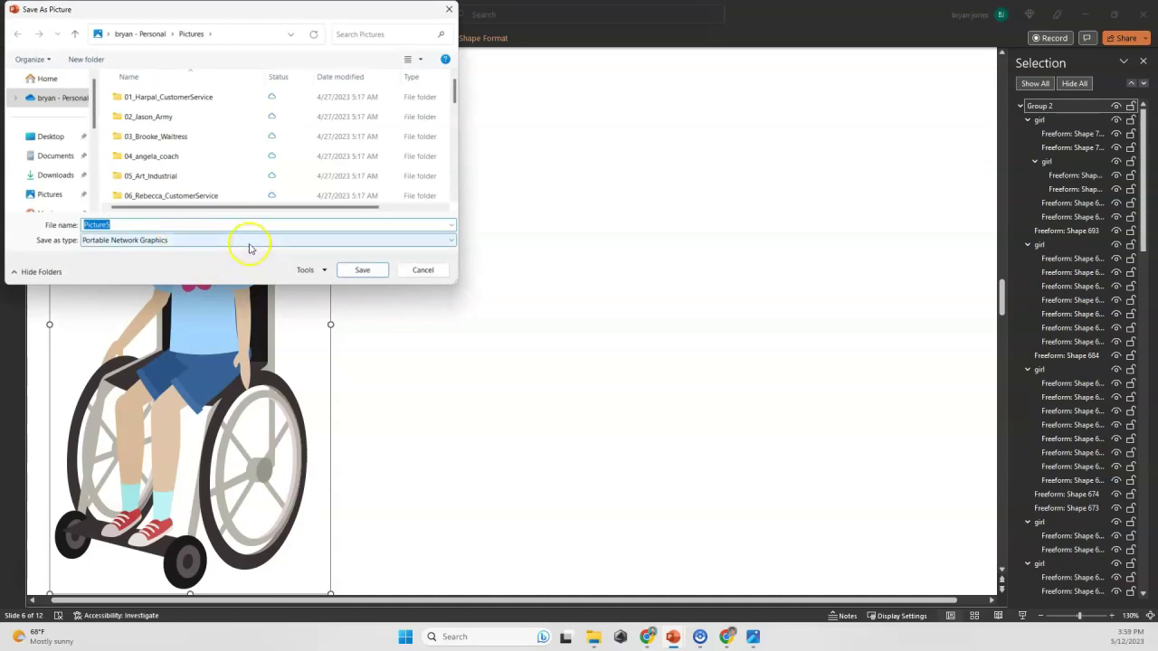
pyautogui.click(250, 242)
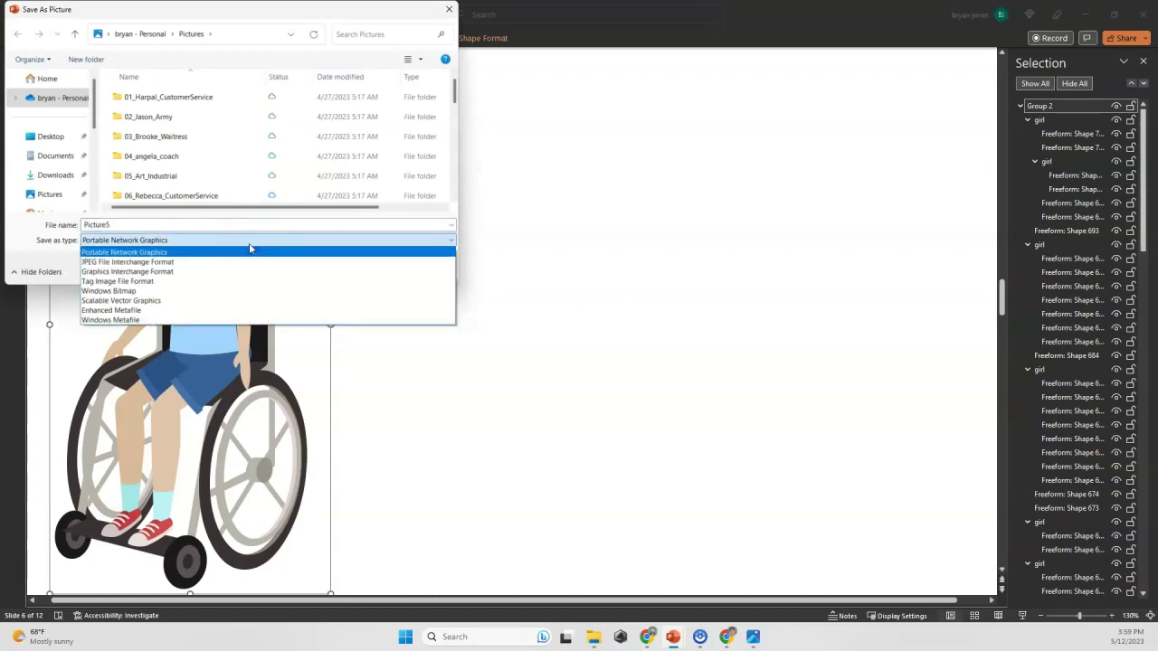